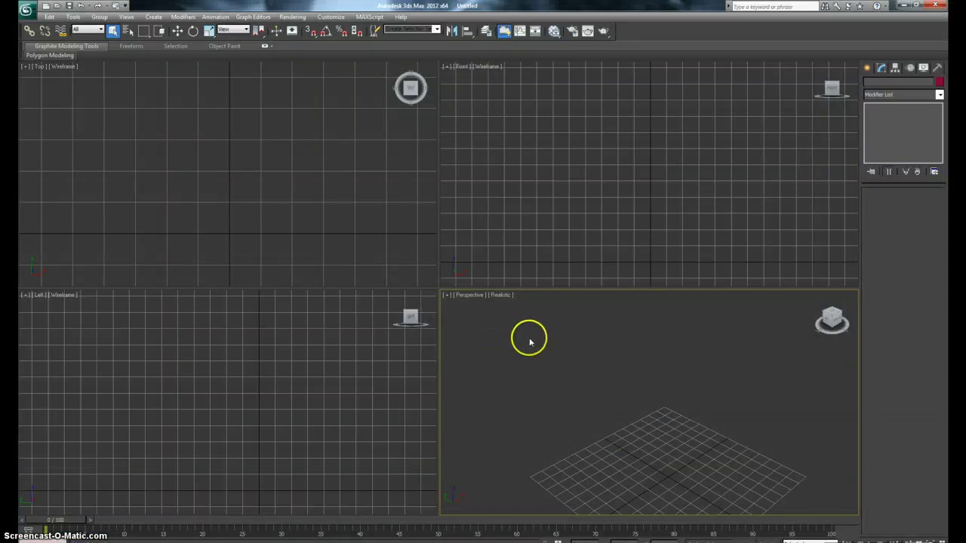
# - Open BASIC_man_and_women.obj from the Desktop with the All files filter
pyautogui.click(57, 6)
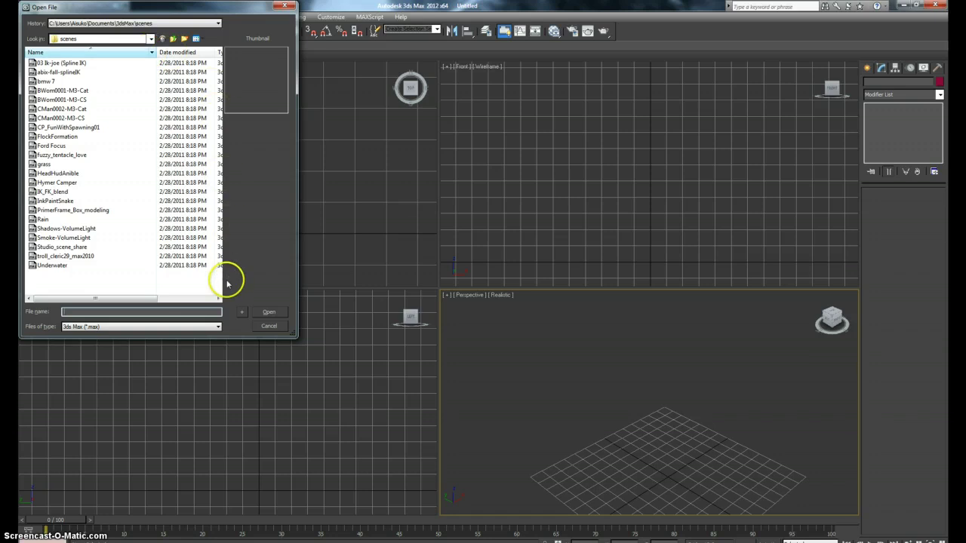
pyautogui.click(218, 326)
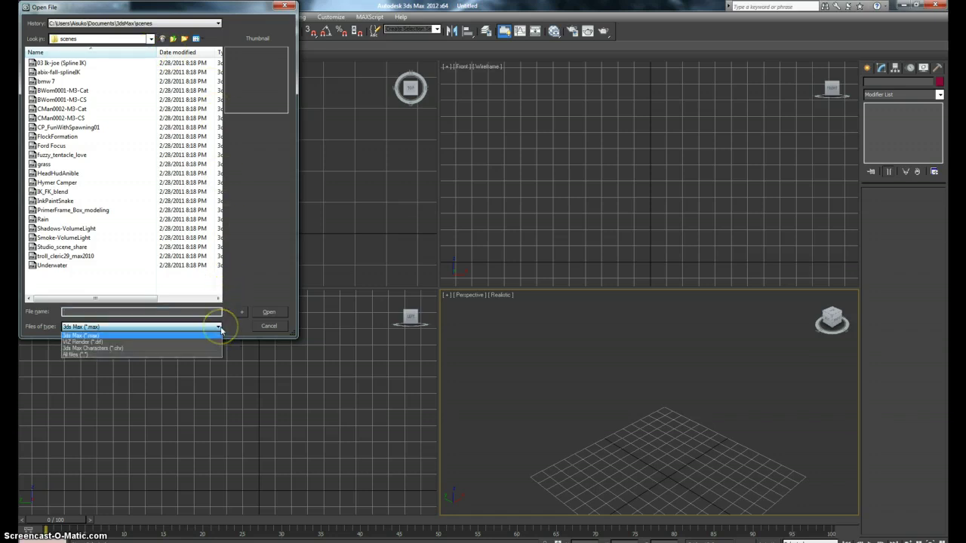
pyautogui.click(210, 355)
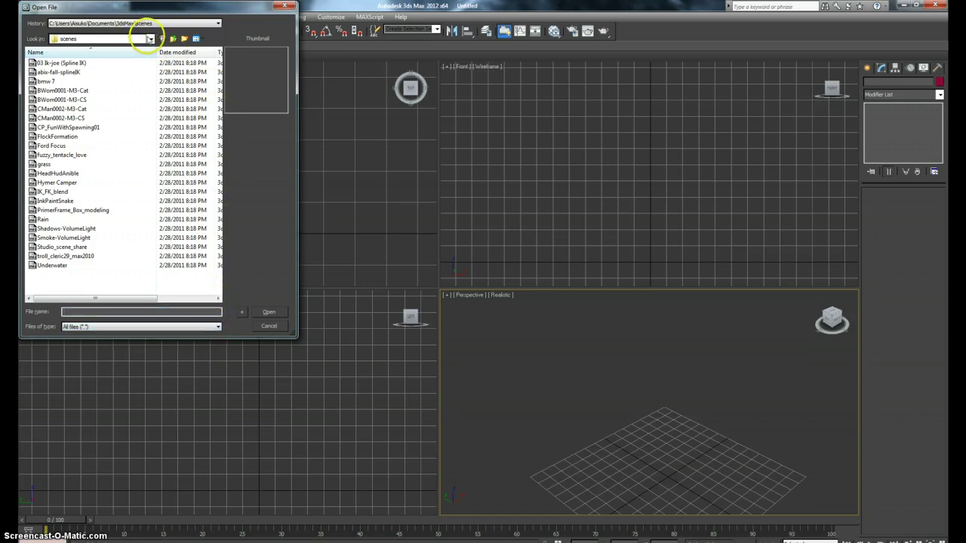
pyautogui.click(150, 38)
pyautogui.click(141, 49)
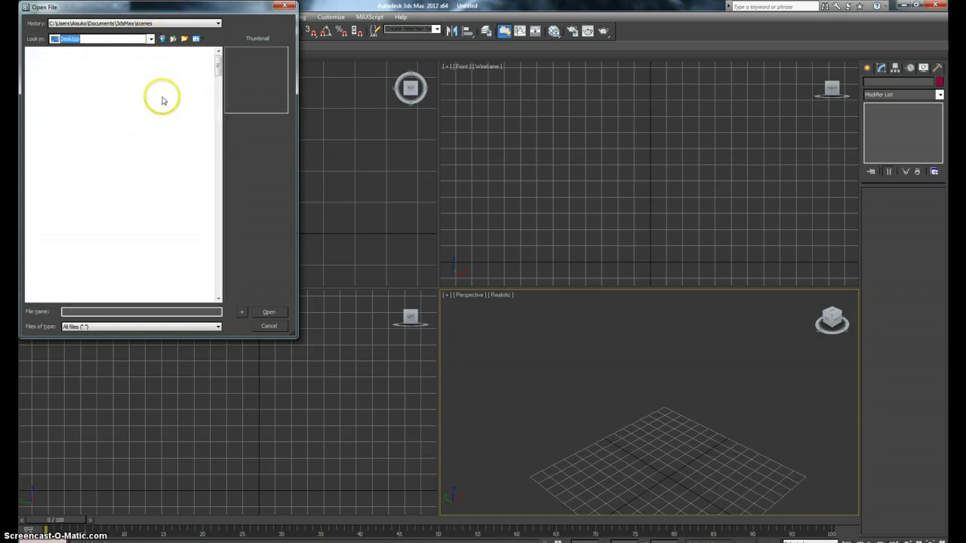
pyautogui.moveTo(217, 71); pyautogui.dragTo(223, 167)
pyautogui.click(127, 218)
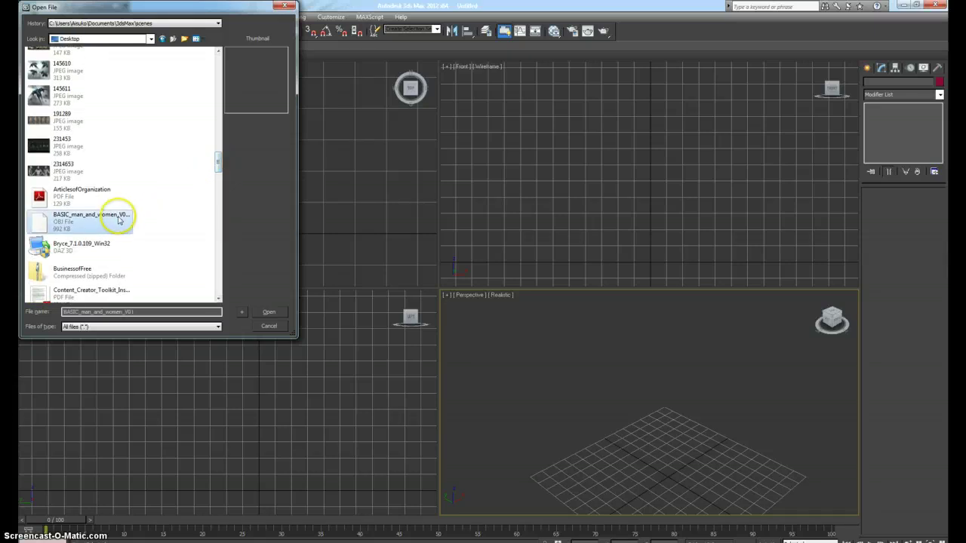
pyautogui.click(268, 313)
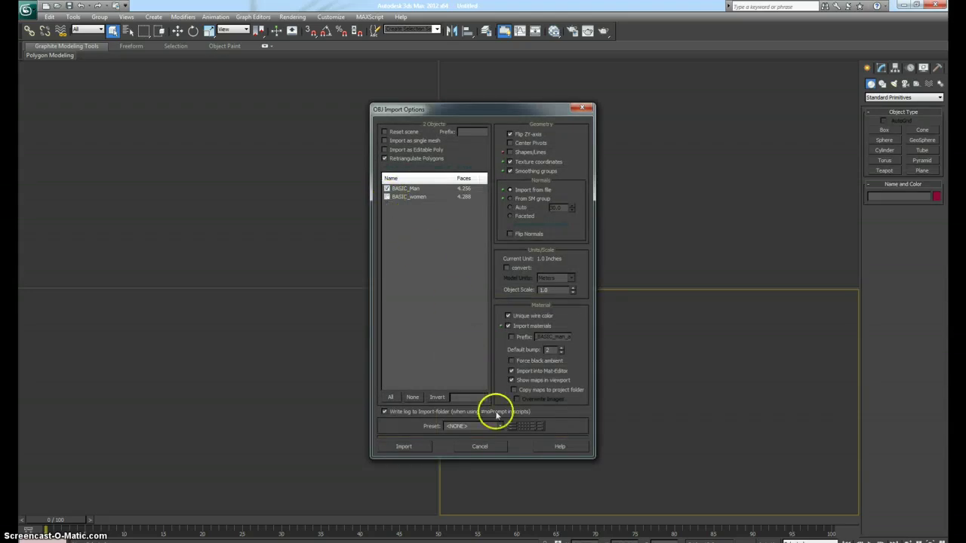
# - Import BASIC_Man and frame the T-posed figure in a maximized Perspective view
pyautogui.click(405, 447)
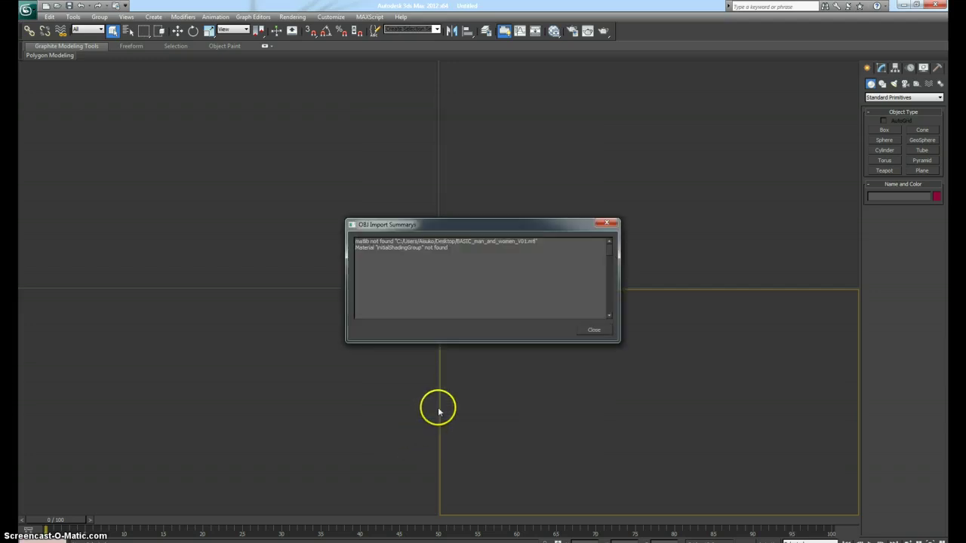
pyautogui.click(592, 330)
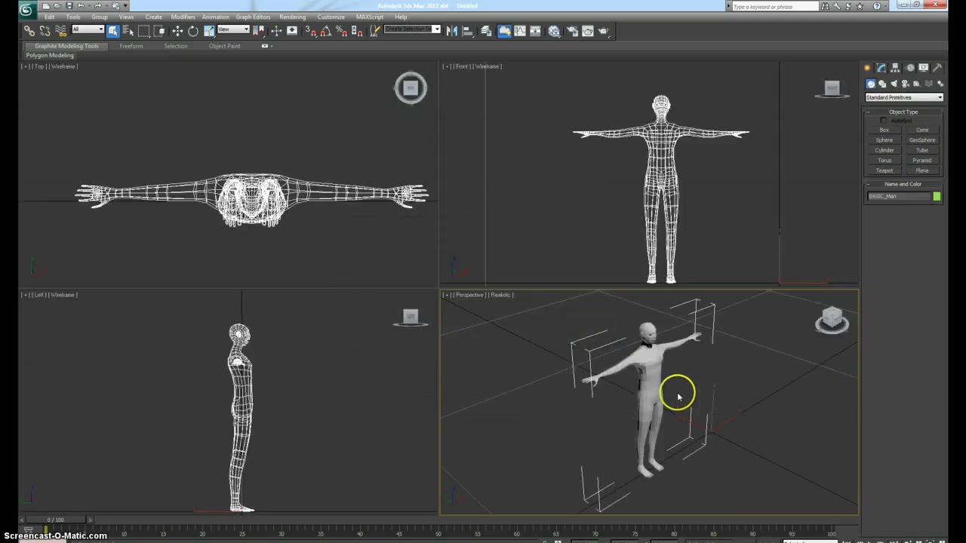
pyautogui.click(619, 477)
pyautogui.press('w')
pyautogui.press('r')
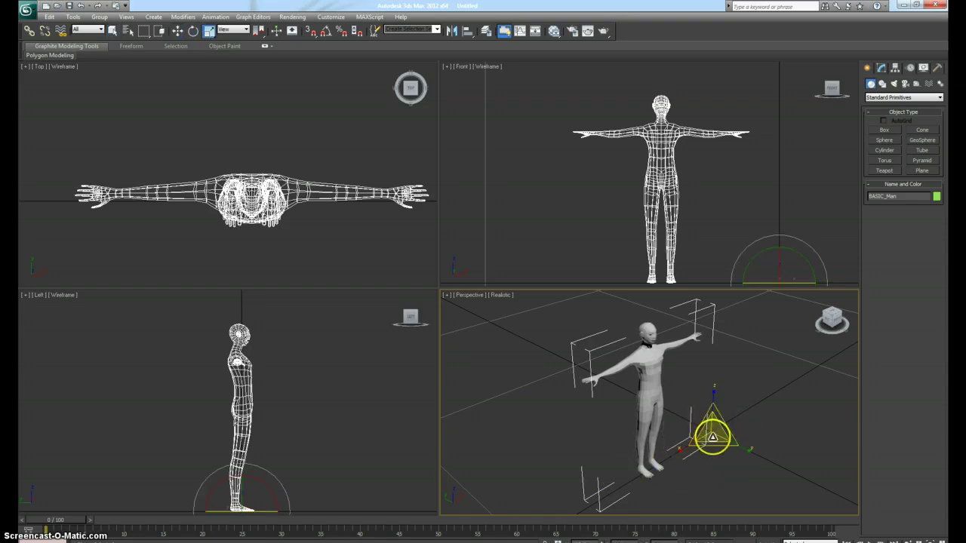
pyautogui.press('z')
pyautogui.moveTo(558, 370); pyautogui.dragTo(656, 394, button='middle')
pyautogui.hotkey('alt', 'w')
pyautogui.scroll(-5, 563, 302)
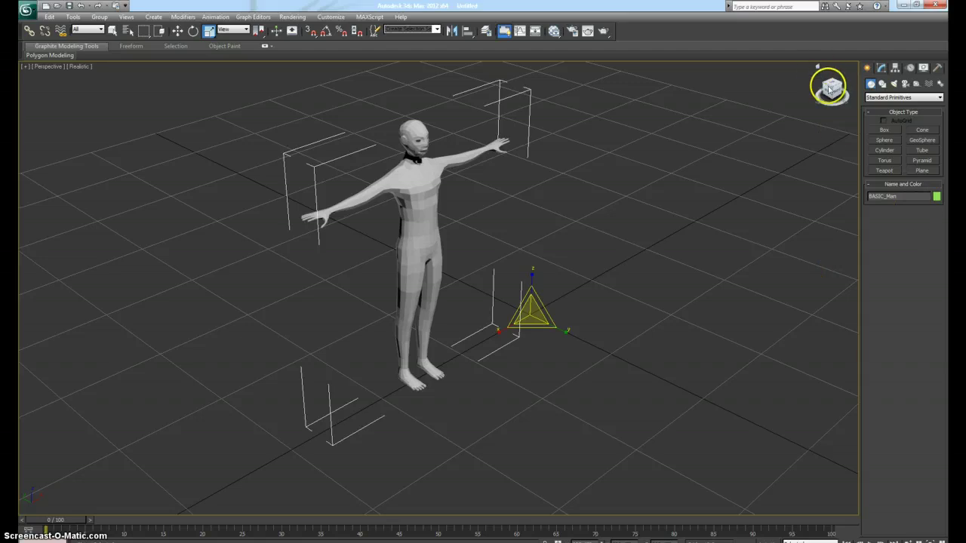
pyautogui.moveTo(827, 82); pyautogui.dragTo(743, 67)
pyautogui.moveTo(638, 141); pyautogui.dragTo(730, 196, button='middle')
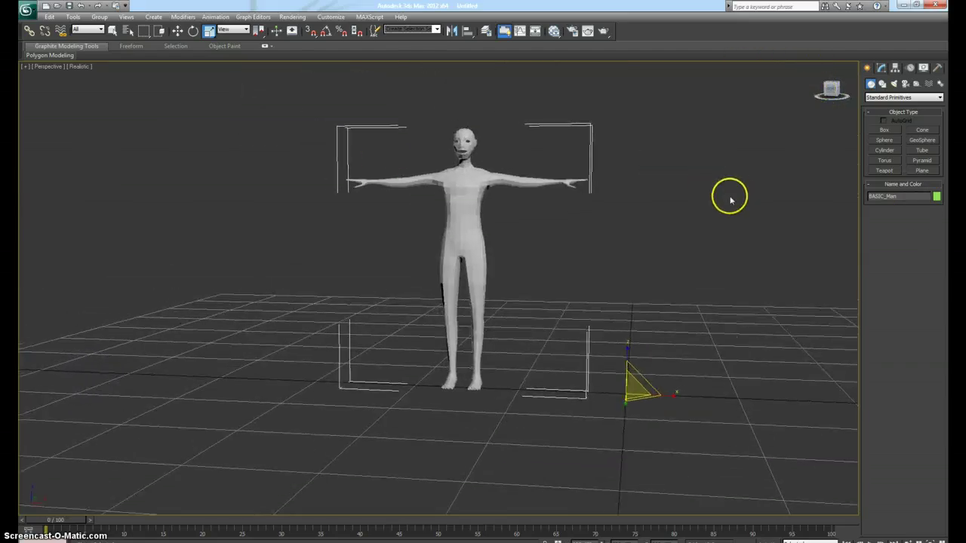
pyautogui.click(30, 11)
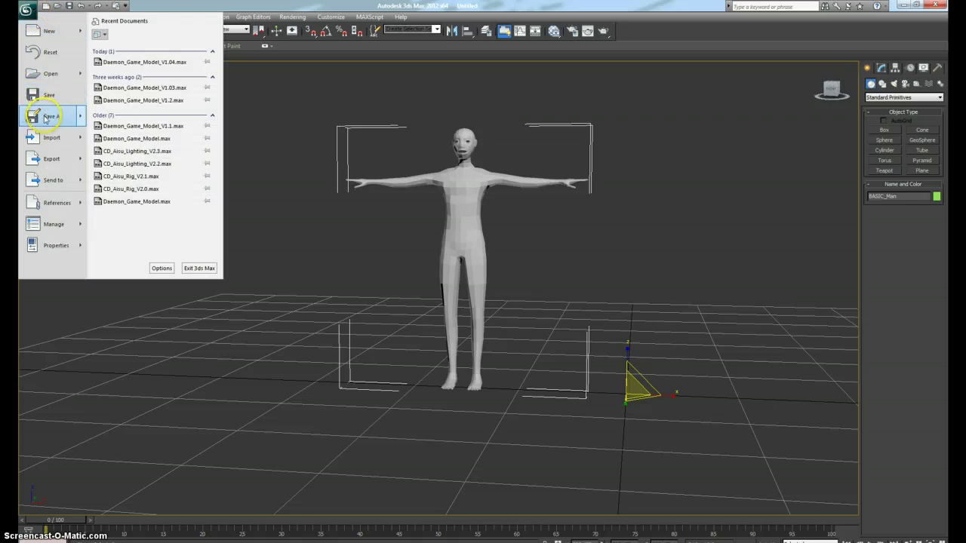
pyautogui.moveTo(46, 119)
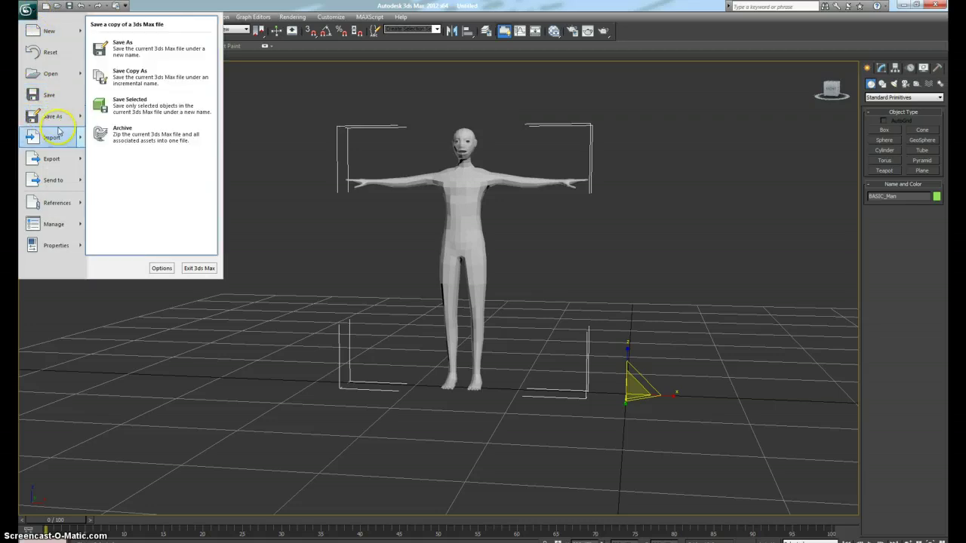
pyautogui.moveTo(76, 159)
pyautogui.click(147, 94)
pyautogui.click(236, 323)
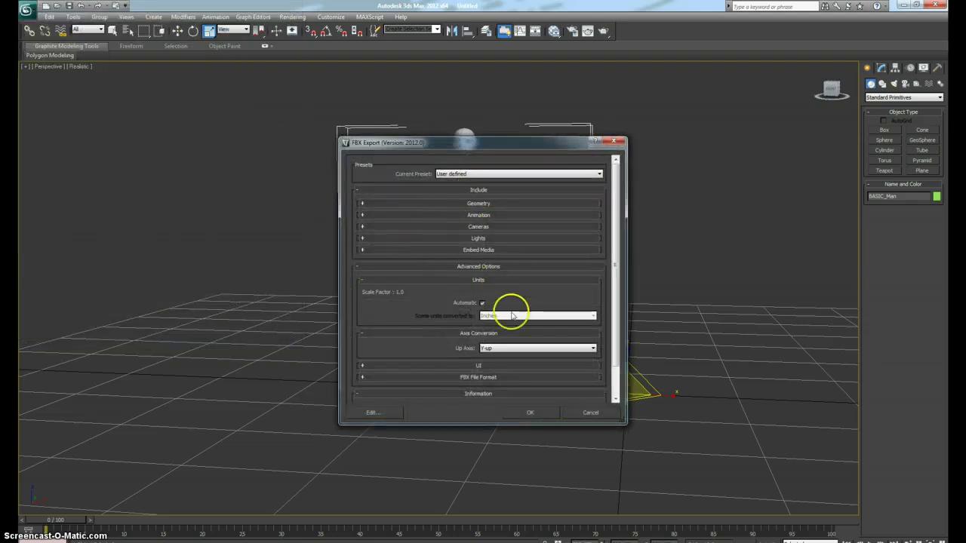
pyautogui.click(484, 348)
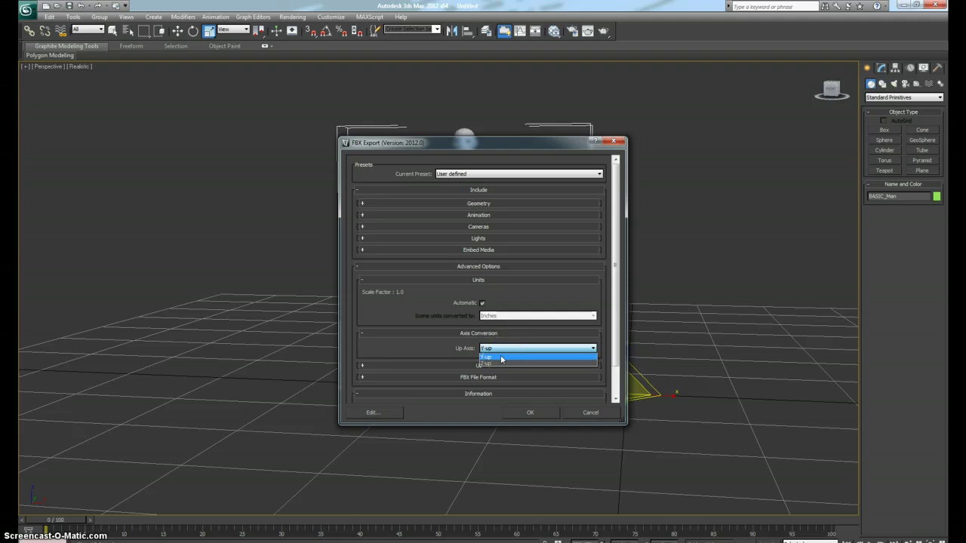
pyautogui.click(501, 358)
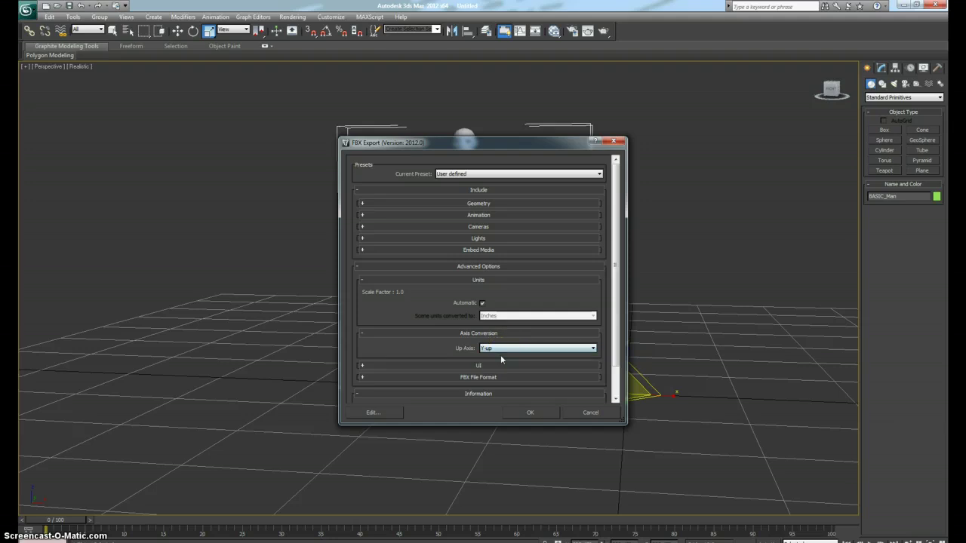
pyautogui.click(590, 413)
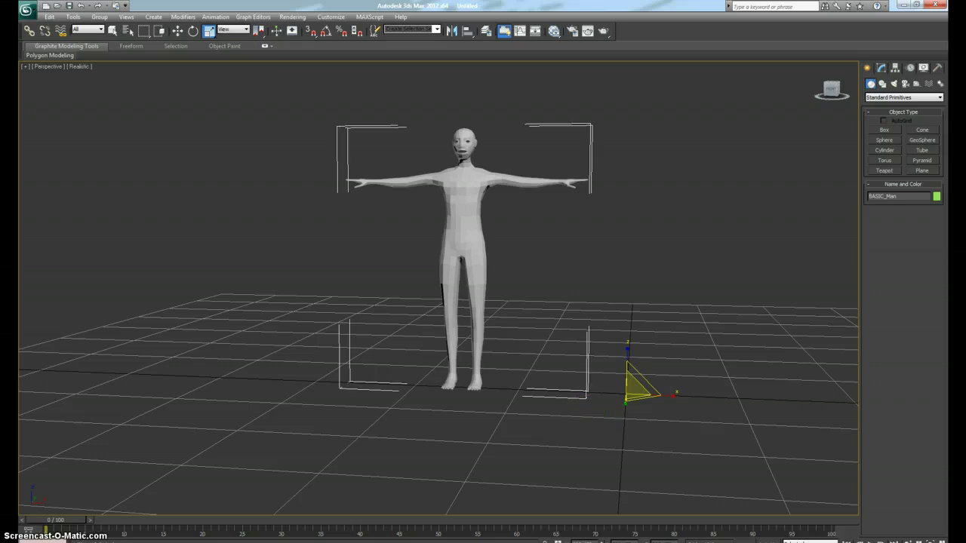
# - Clear to a new scene without saving and restore the four-viewport layout
pyautogui.click(46, 7)
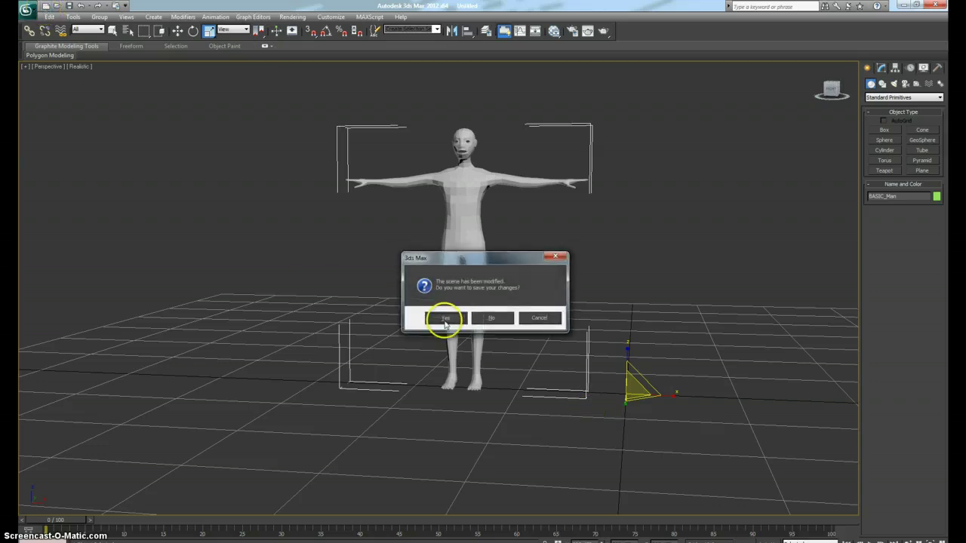
pyautogui.click(443, 320)
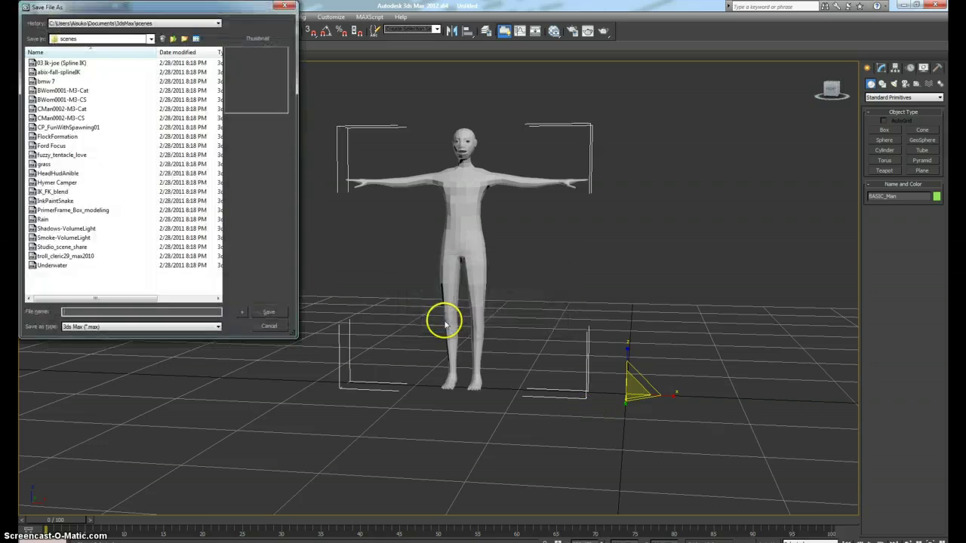
pyautogui.click(272, 326)
pyautogui.click(46, 6)
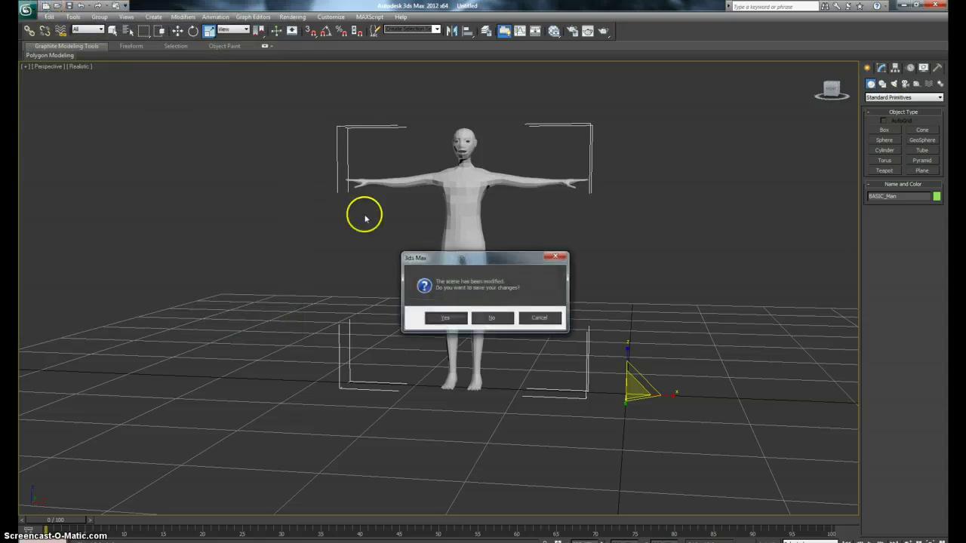
pyautogui.click(485, 316)
pyautogui.click(482, 314)
pyautogui.hotkey('alt', 'w')
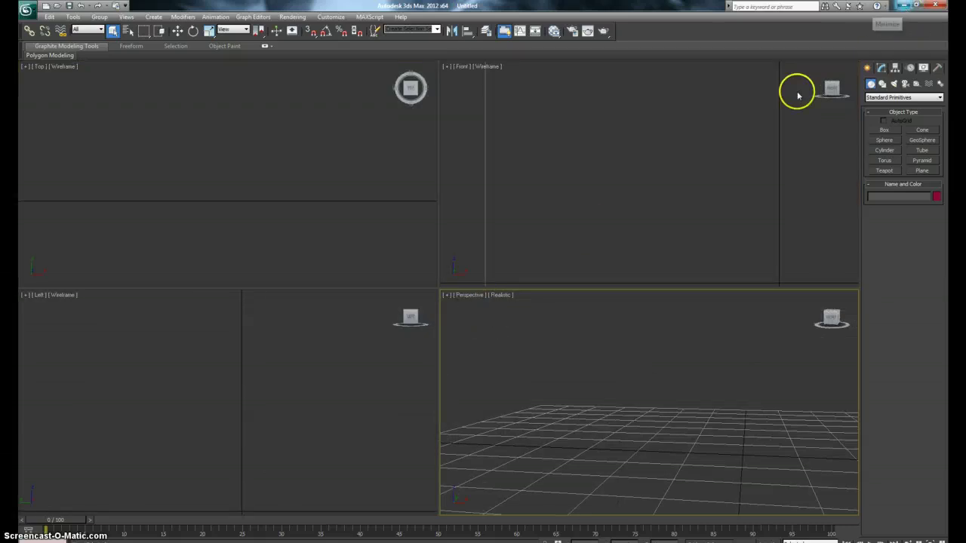
# - Switch to the Mixamo browser and choose Upload in the characters section
pyautogui.moveTo(271, 539)
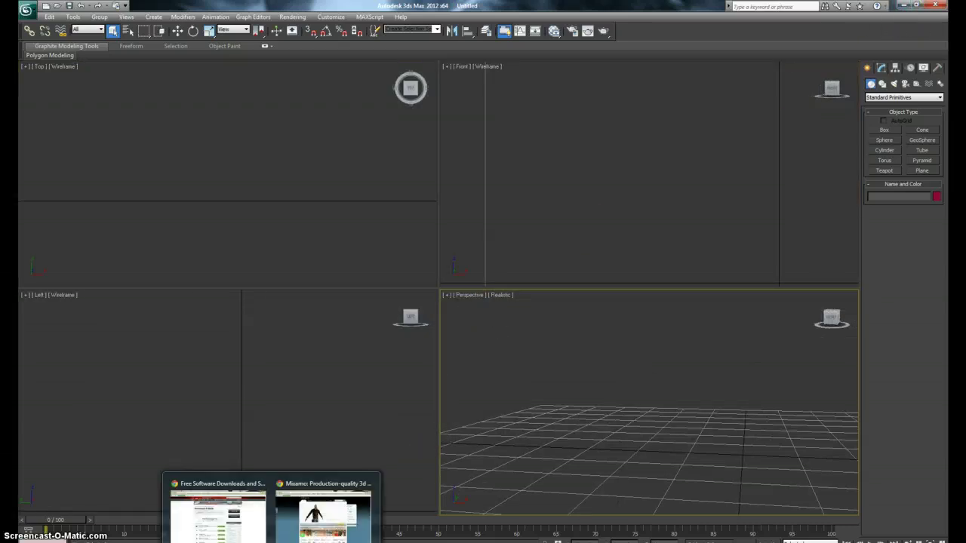
pyautogui.moveTo(325, 513)
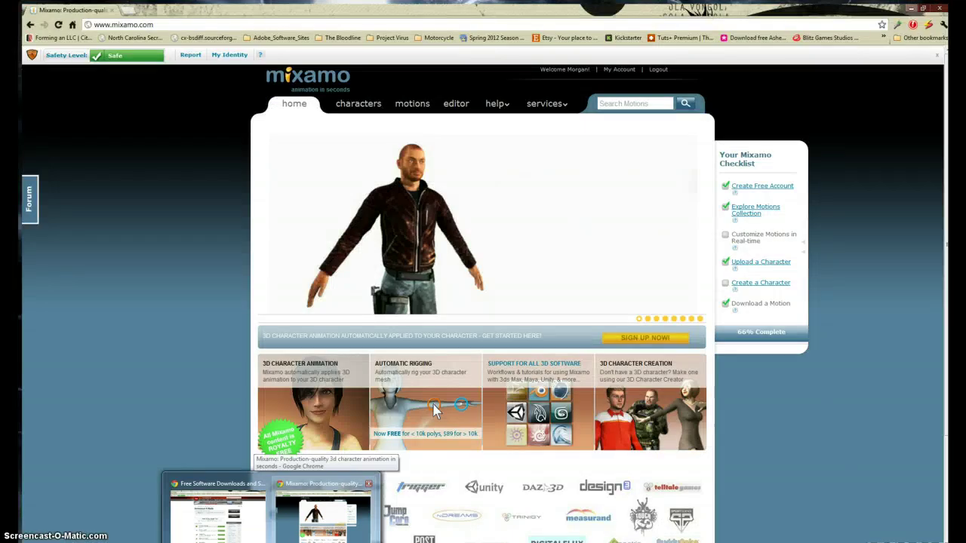
pyautogui.click(324, 513)
pyautogui.click(382, 260)
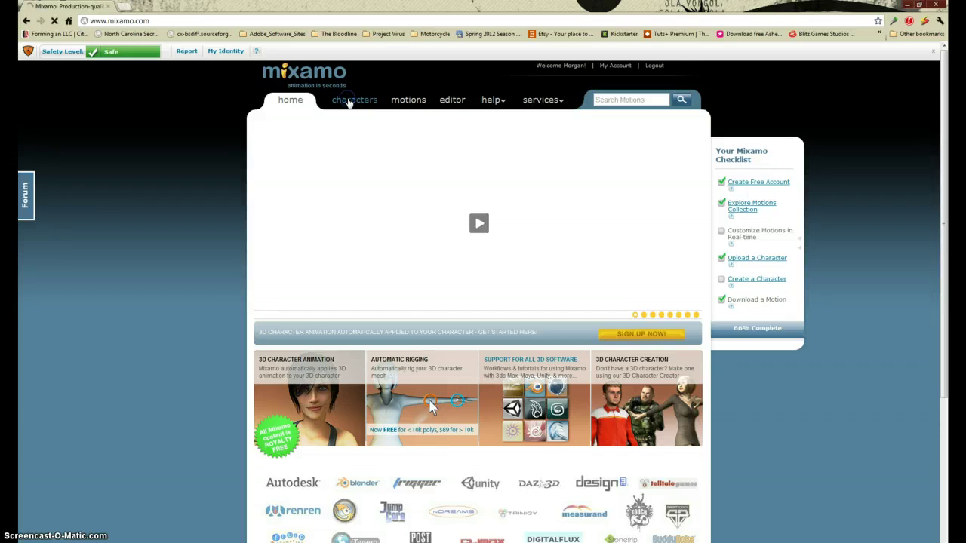
pyautogui.click(349, 101)
pyautogui.click(589, 262)
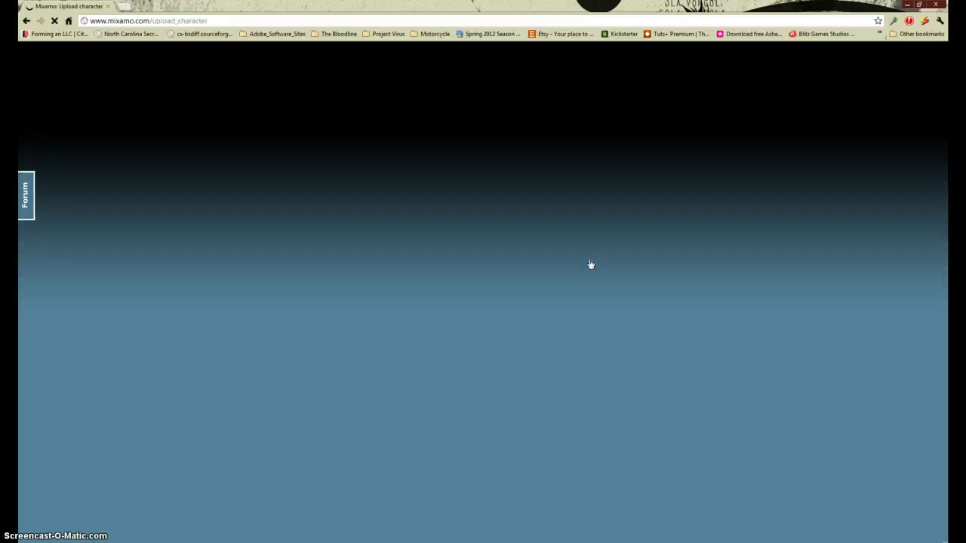
pyautogui.click(592, 302)
# - Upload Dummy-Y-up from the Testing folder to Mixamo's auto-rigger
pyautogui.click(374, 280)
pyautogui.click(285, 230)
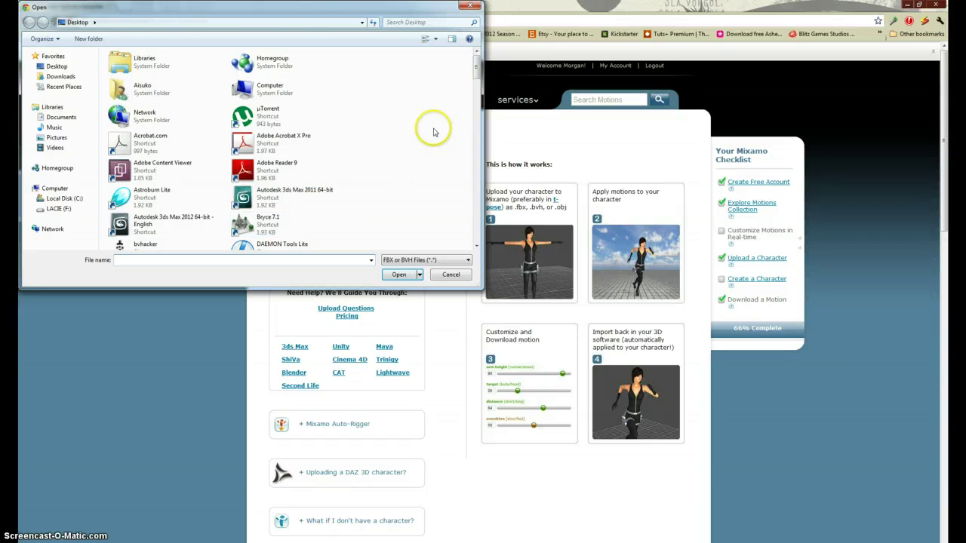
pyautogui.moveTo(473, 73); pyautogui.dragTo(473, 89)
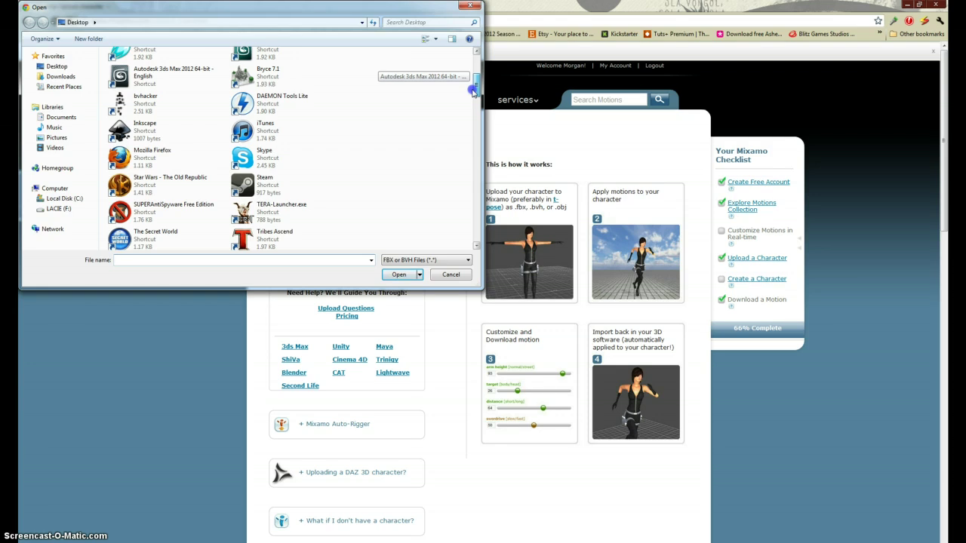
pyautogui.moveTo(474, 91); pyautogui.dragTo(471, 119)
pyautogui.click(266, 177)
pyautogui.doubleClick(265, 177)
pyautogui.click(129, 68)
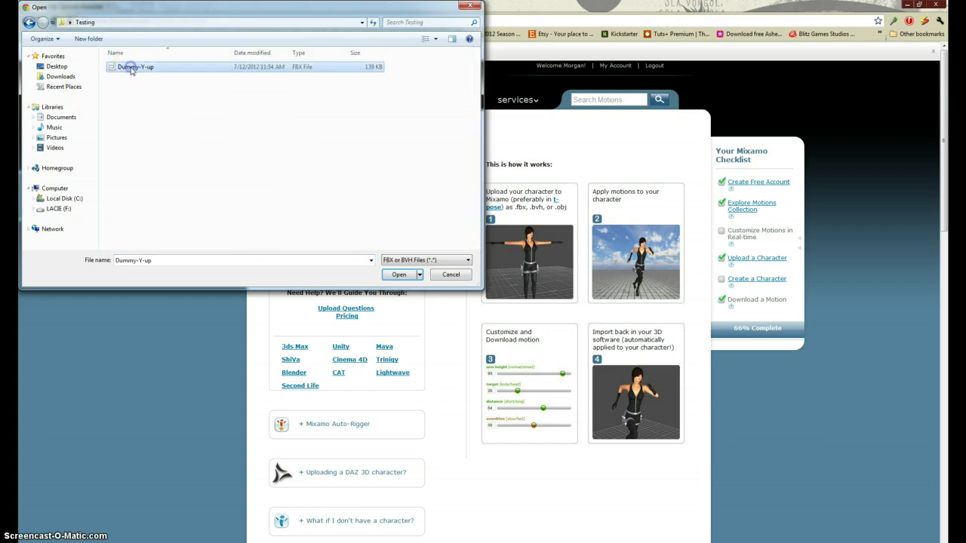
pyautogui.click(395, 275)
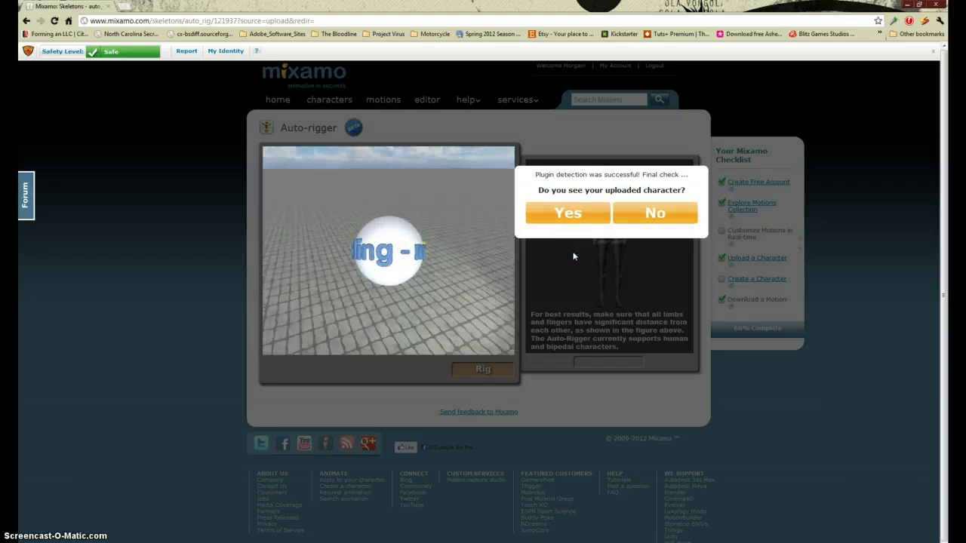
# - Confirm the character, place chin, wrist, elbow and knee markers, and run auto-rigging
pyautogui.click(574, 215)
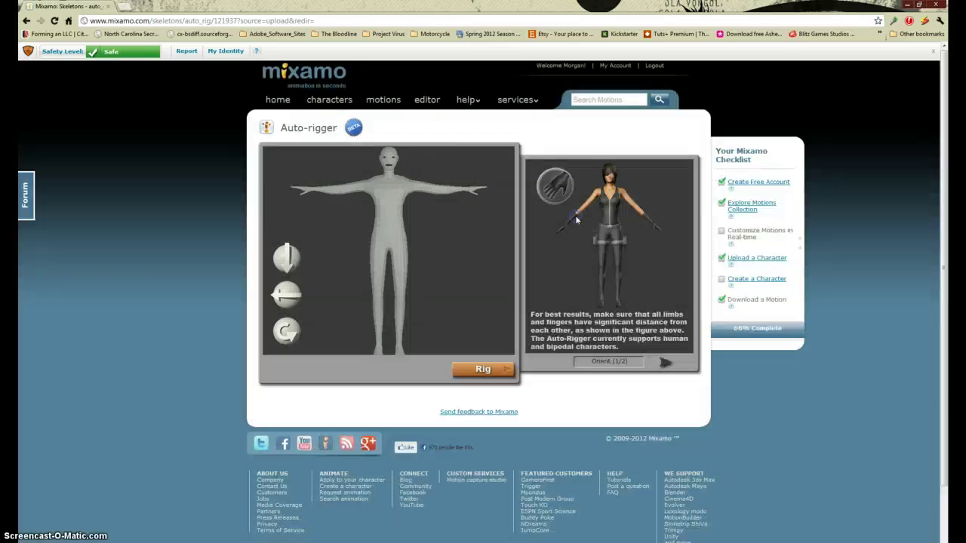
pyautogui.click(487, 368)
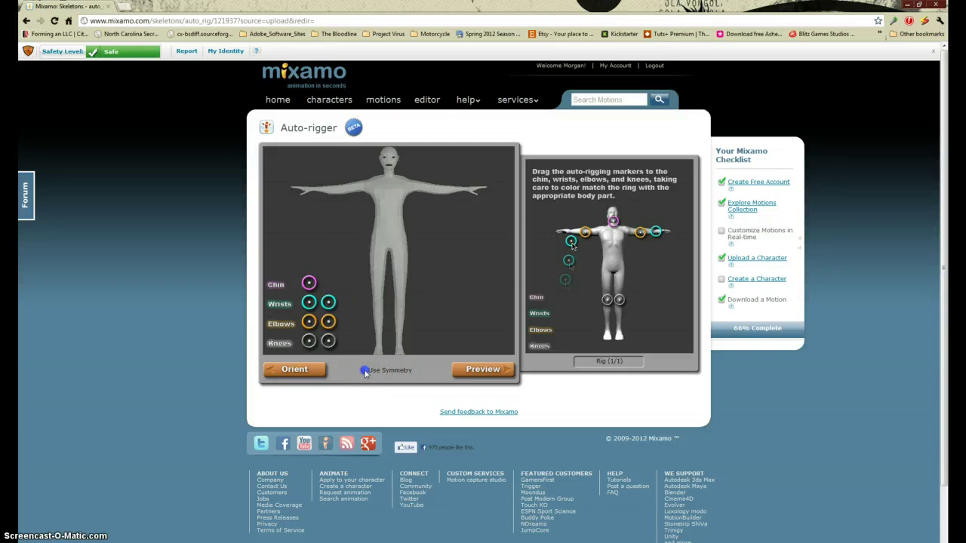
pyautogui.moveTo(309, 283)
pyautogui.mouseDown()
pyautogui.moveTo(337, 271)
pyautogui.moveTo(388, 193)
pyautogui.moveTo(388, 169)
pyautogui.mouseUp()
pyautogui.moveTo(308, 302)
pyautogui.mouseDown()
pyautogui.moveTo(324, 194)
pyautogui.moveTo(315, 191)
pyautogui.mouseUp()
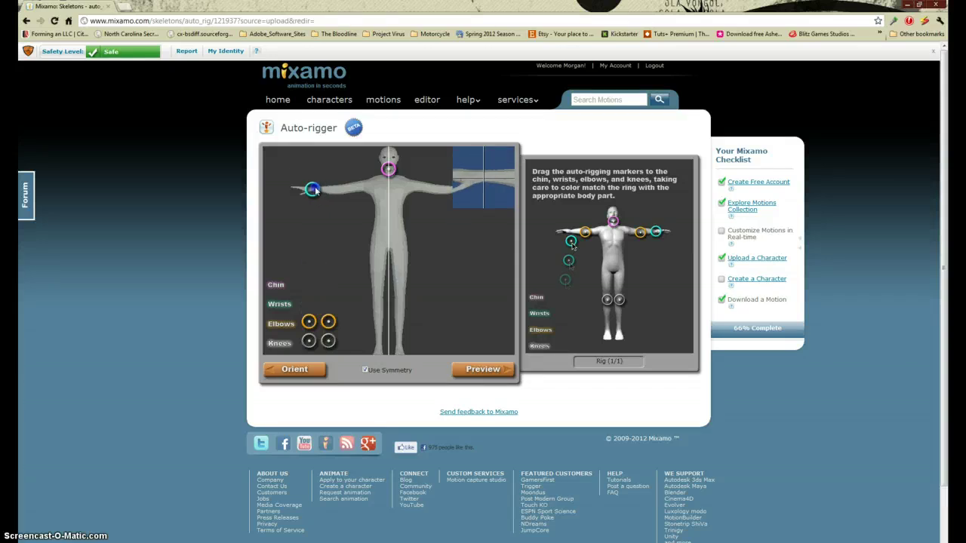
pyautogui.moveTo(315, 190); pyautogui.dragTo(315, 190)
pyautogui.moveTo(309, 323)
pyautogui.mouseDown()
pyautogui.moveTo(341, 194)
pyautogui.moveTo(309, 191)
pyautogui.moveTo(340, 193)
pyautogui.mouseUp()
pyautogui.click(308, 340)
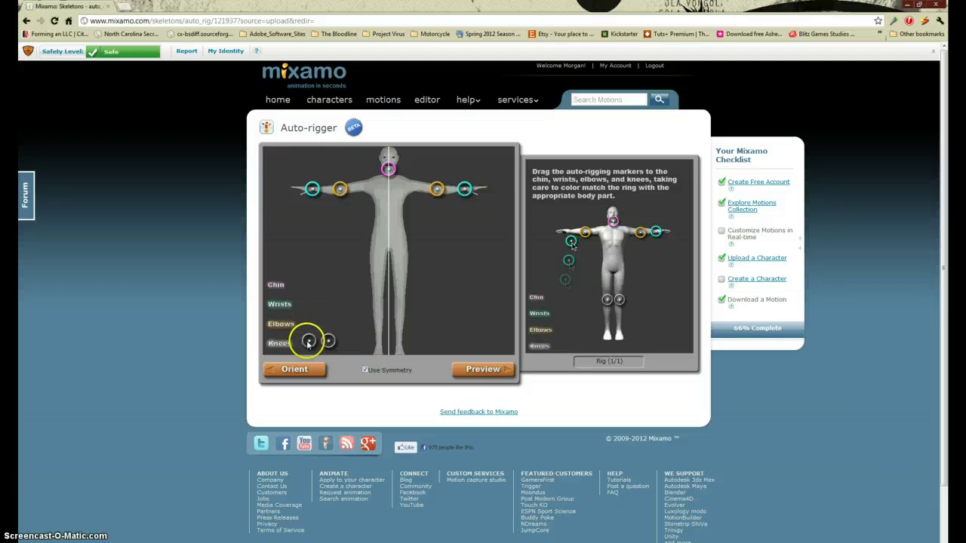
pyautogui.moveTo(308, 341)
pyautogui.mouseDown()
pyautogui.moveTo(353, 284)
pyautogui.moveTo(376, 297)
pyautogui.mouseUp()
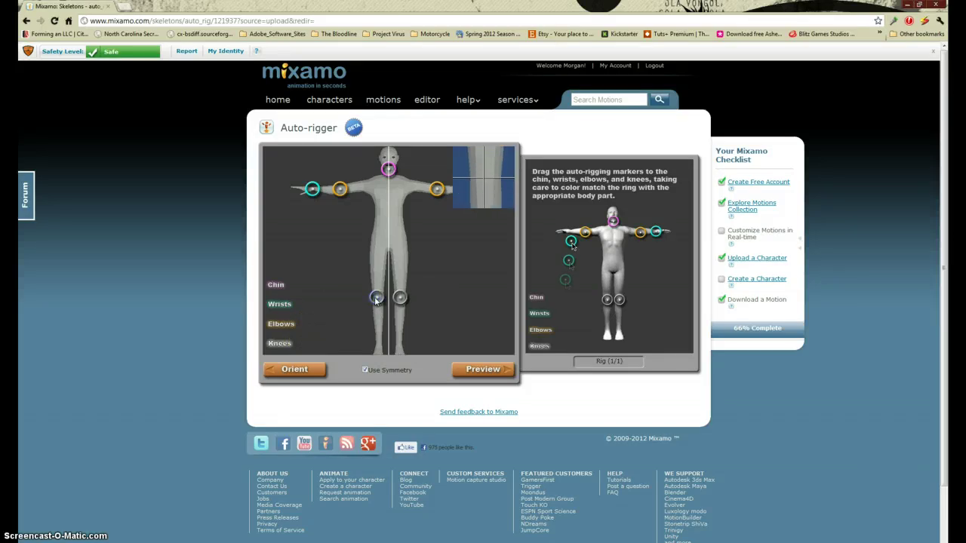
pyautogui.click(467, 373)
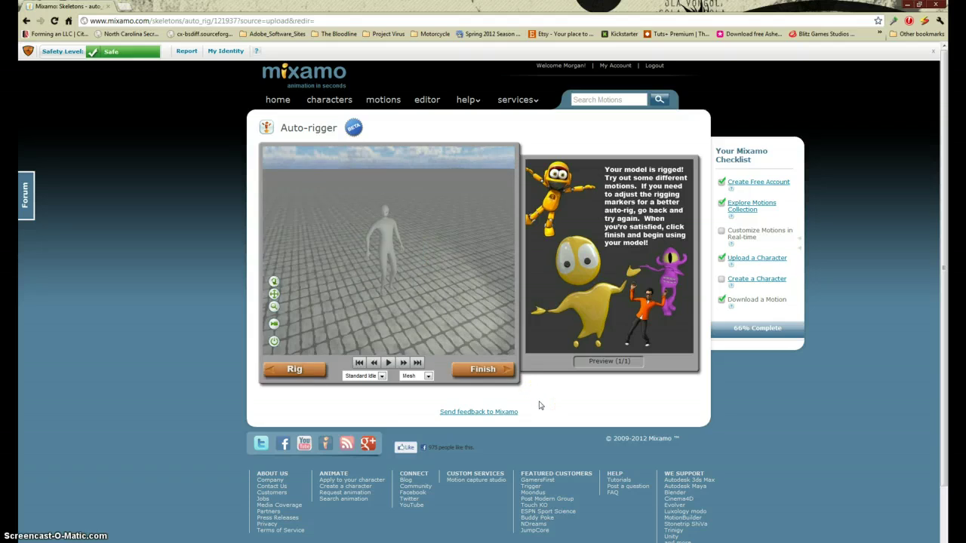
# - Preview the rig with the running motion, orbiting to see the runner from the side
pyautogui.click(406, 335)
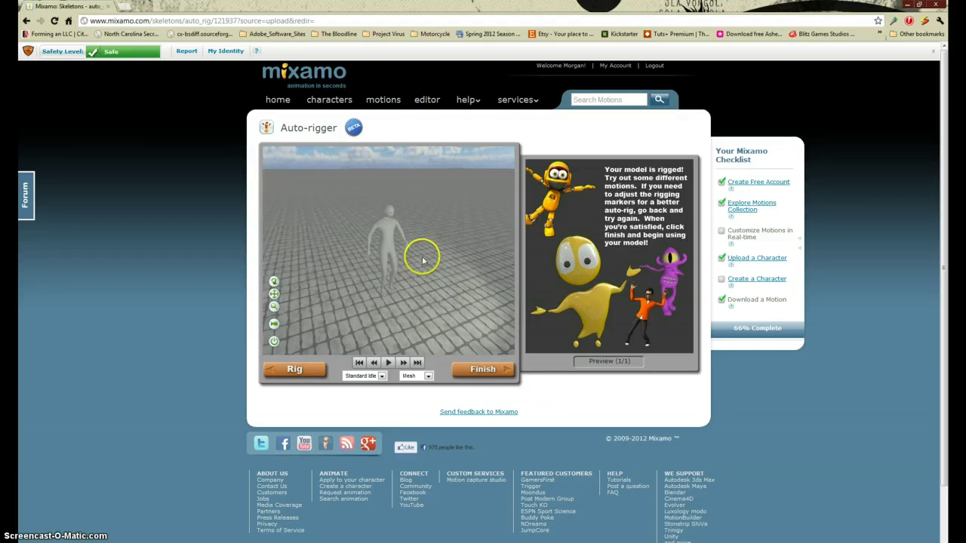
pyautogui.moveTo(422, 259); pyautogui.dragTo(426, 195, button='right')
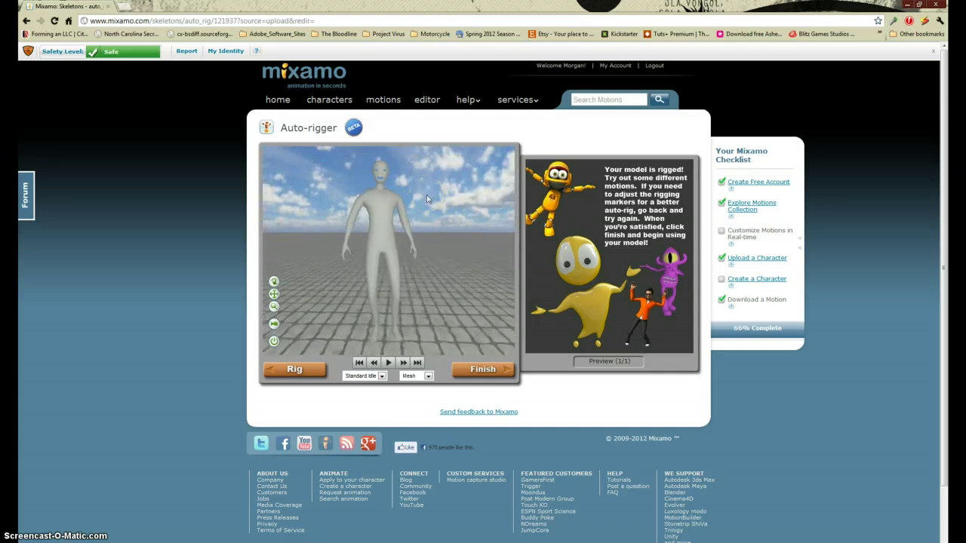
pyautogui.click(381, 375)
pyautogui.click(381, 375)
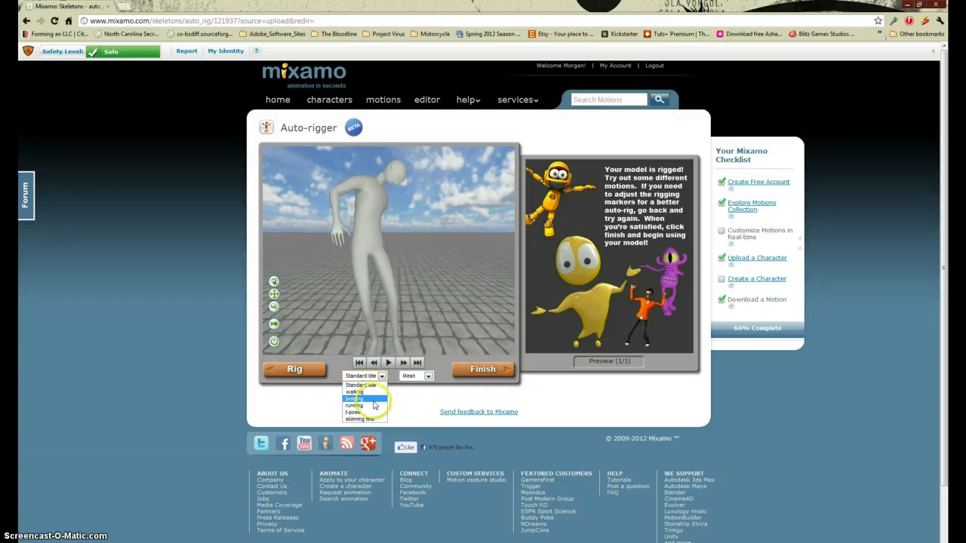
pyautogui.click(374, 407)
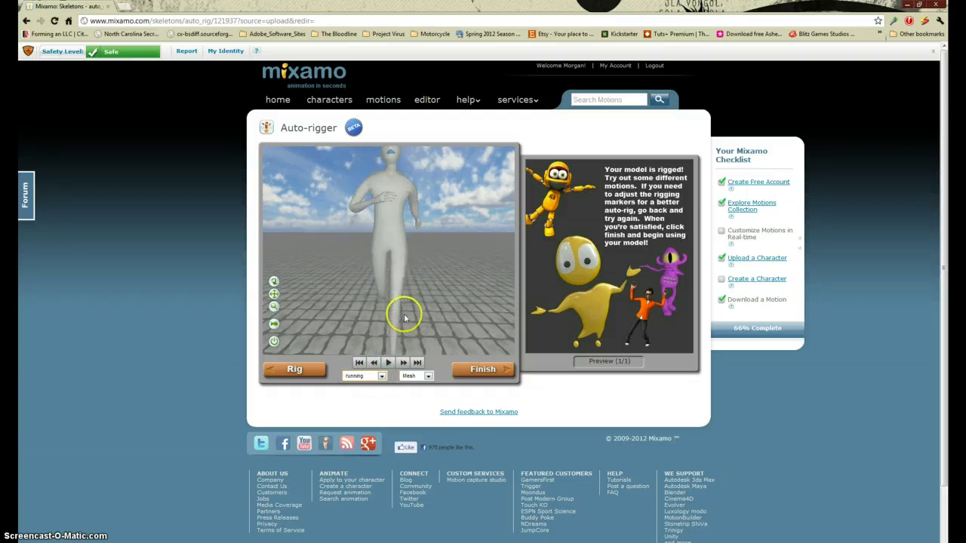
pyautogui.moveTo(463, 269); pyautogui.dragTo(309, 274)
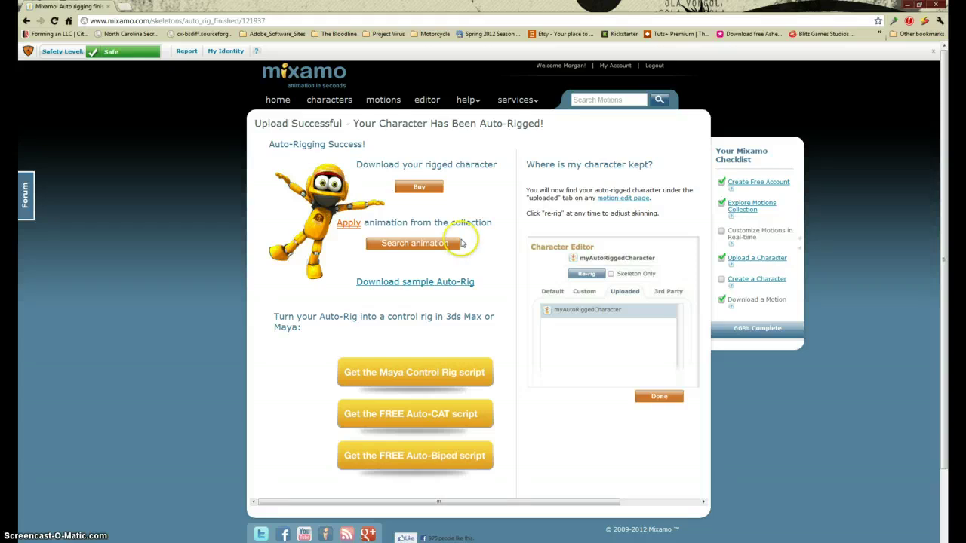
# - Download the rigged Dummy-Y-up in Original Pose and return to 3ds Max
pyautogui.click(420, 187)
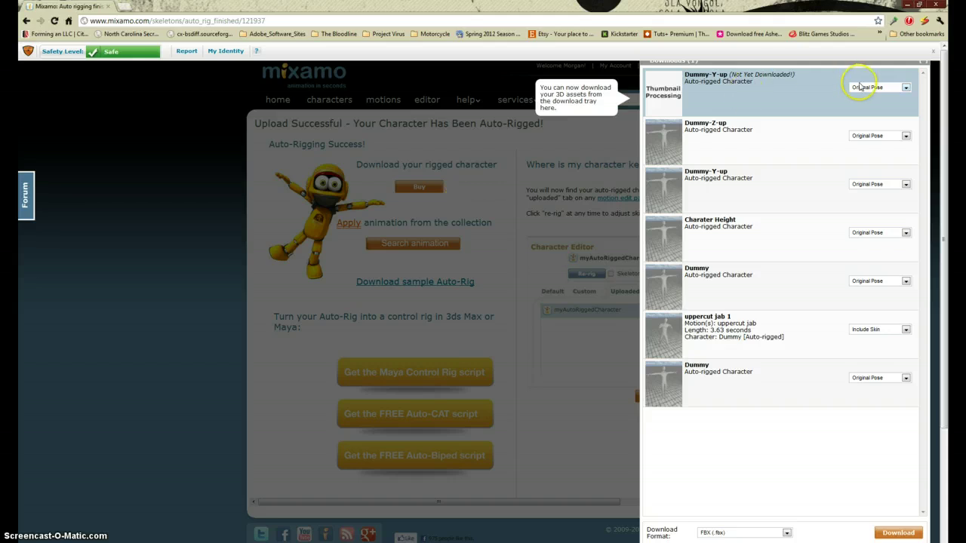
pyautogui.click(906, 87)
pyautogui.click(905, 89)
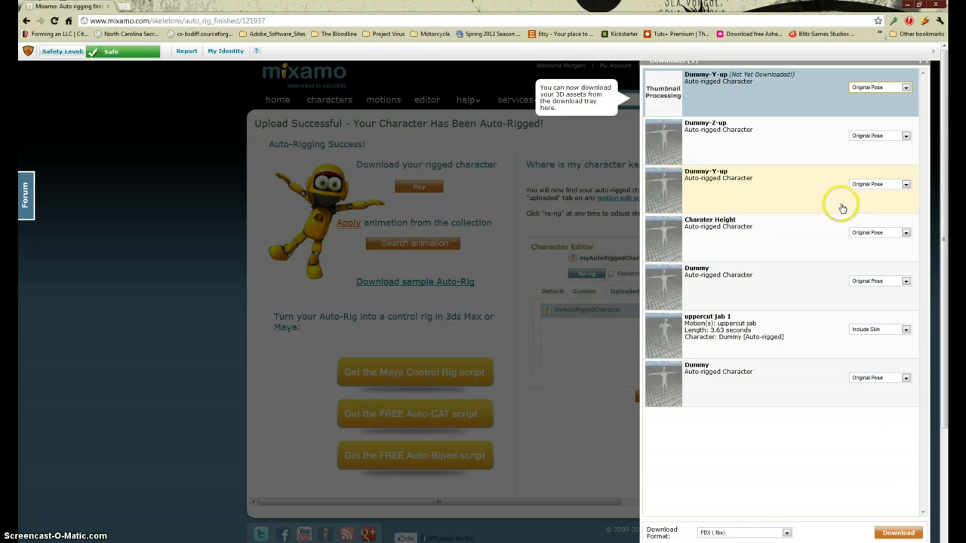
pyautogui.click(922, 65)
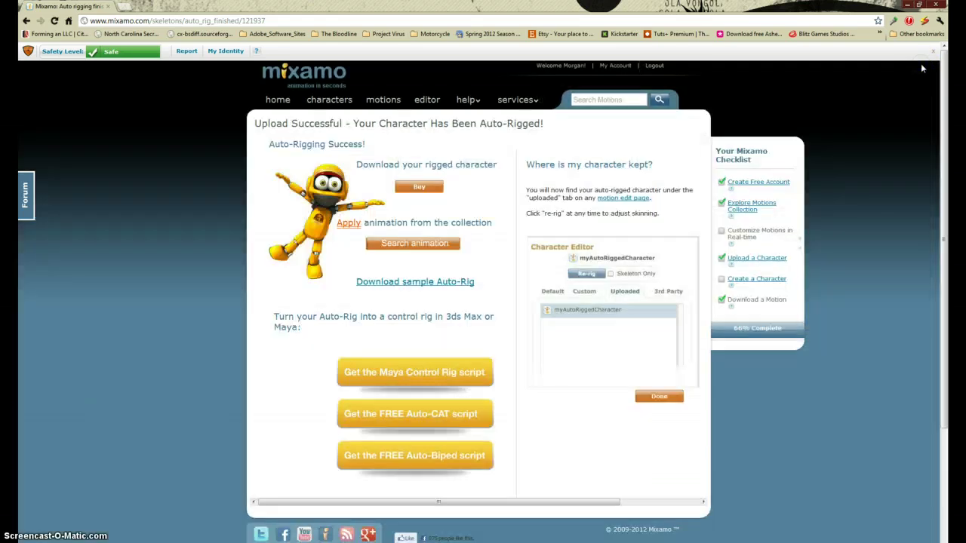
pyautogui.click(907, 5)
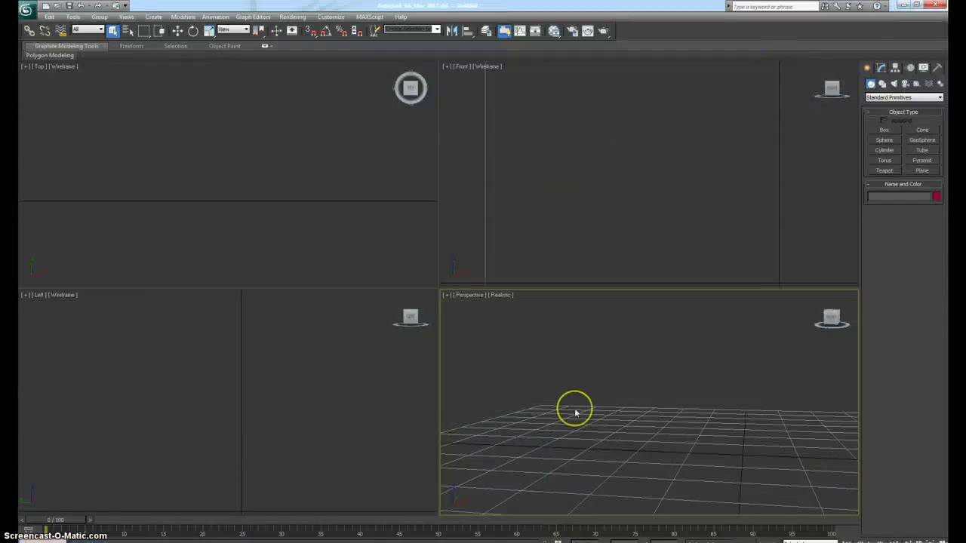
pyautogui.click(498, 294)
# - Set the perspective view to Shaded and start opening a file without saving
pyautogui.click(504, 317)
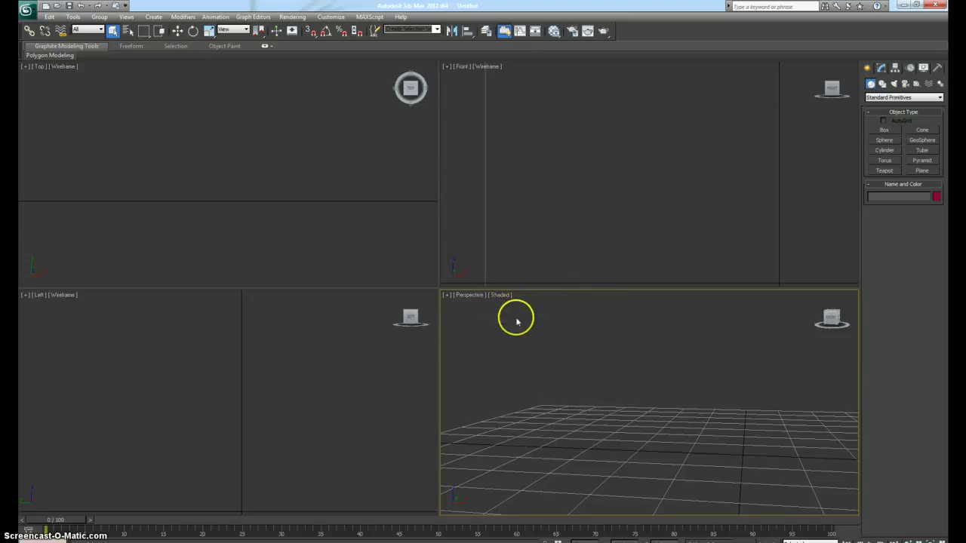
pyautogui.click(58, 9)
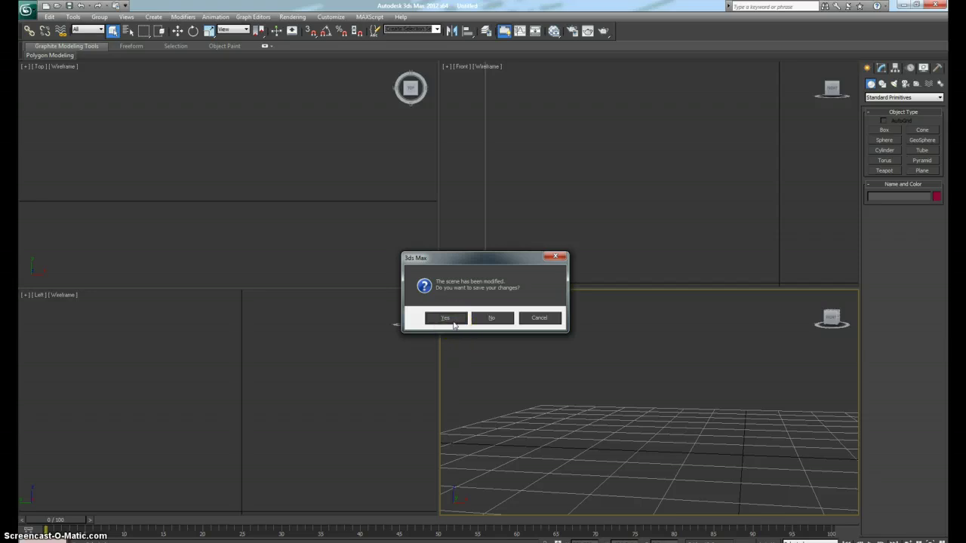
pyautogui.click(476, 321)
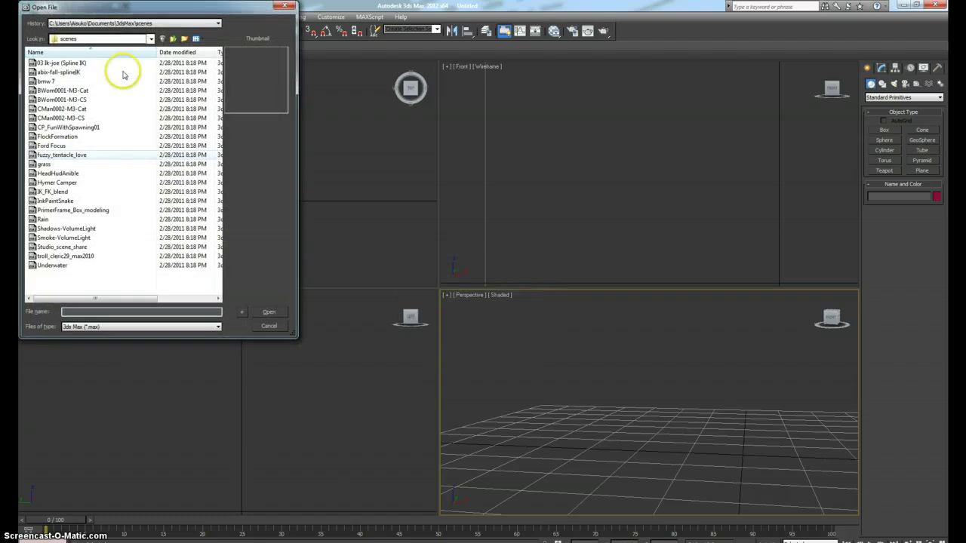
# - Open Rig-Dummy-Y-up.fbx from the Desktop using the All files filter
pyautogui.click(149, 40)
pyautogui.click(141, 47)
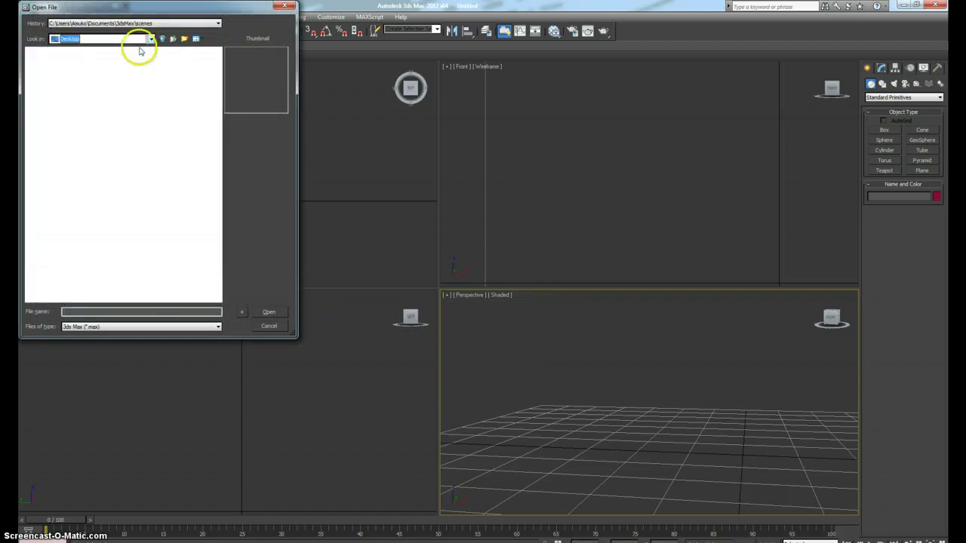
pyautogui.click(215, 327)
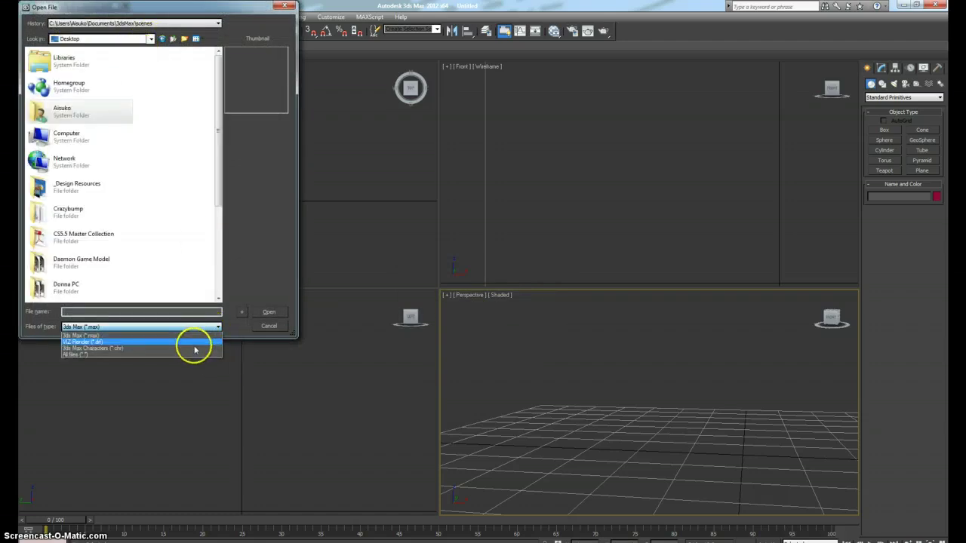
pyautogui.click(191, 358)
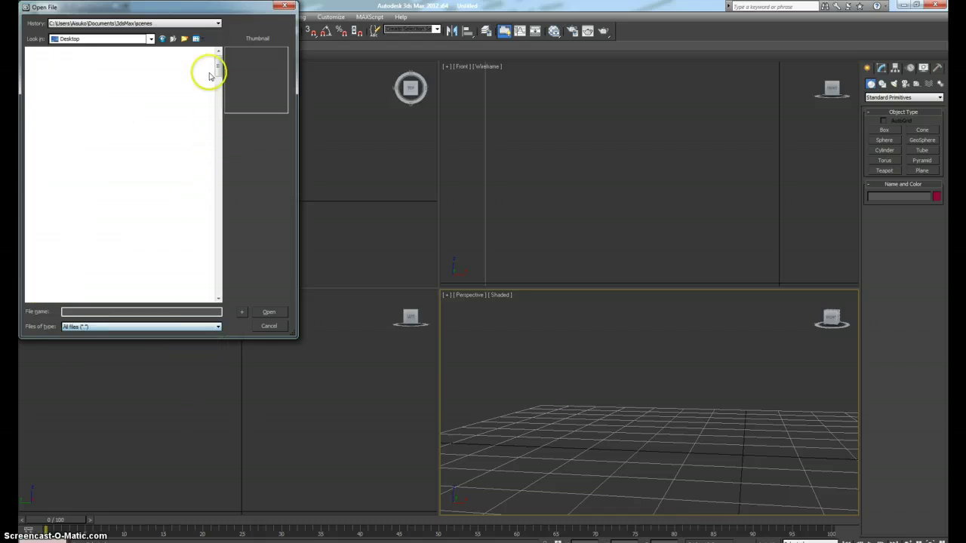
pyautogui.moveTo(215, 60); pyautogui.dragTo(207, 238)
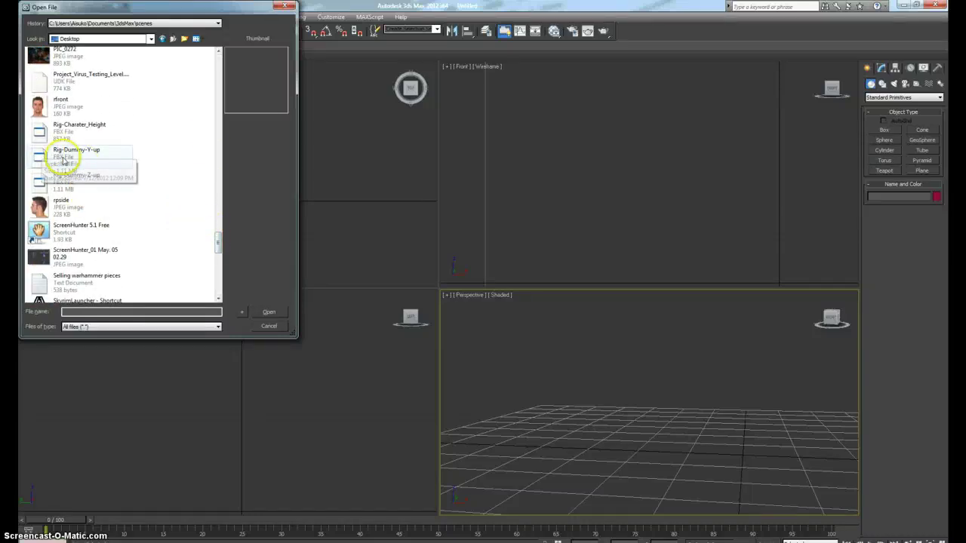
pyautogui.click(65, 160)
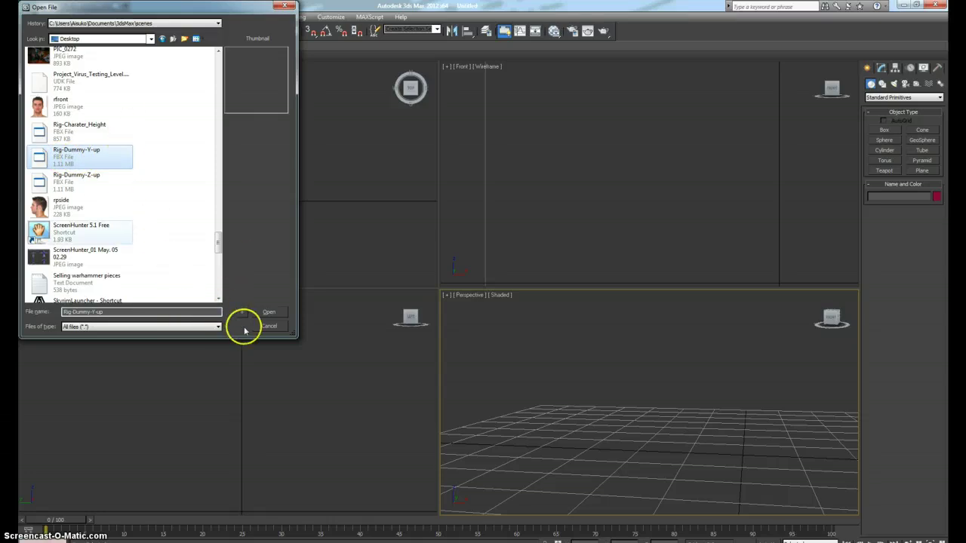
pyautogui.click(270, 313)
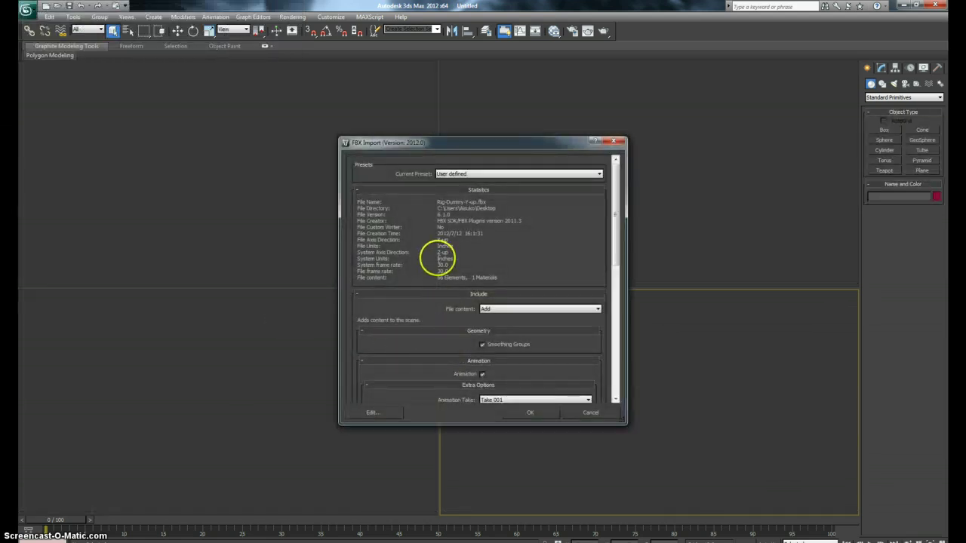
# - Accept the FBX import settings and turn the perspective view to the front
pyautogui.click(528, 413)
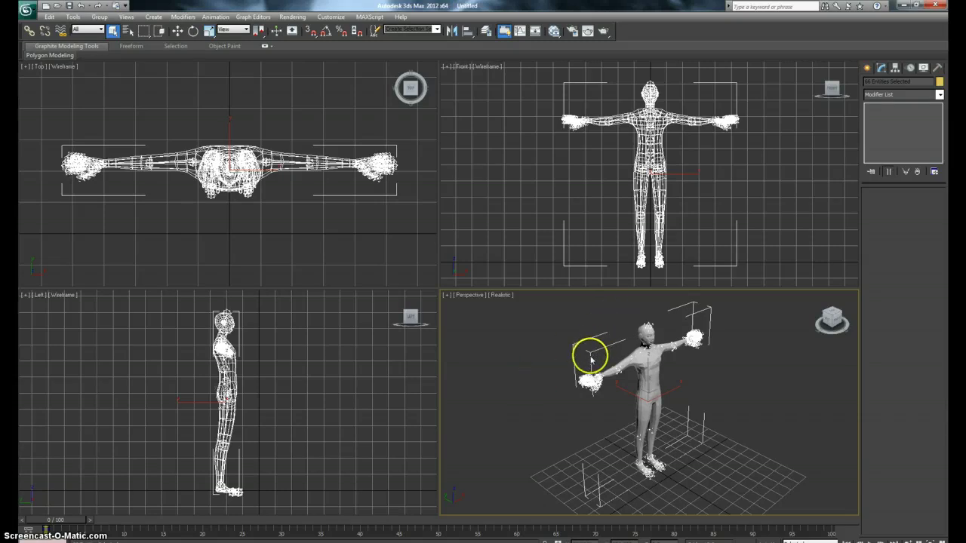
pyautogui.click(836, 323)
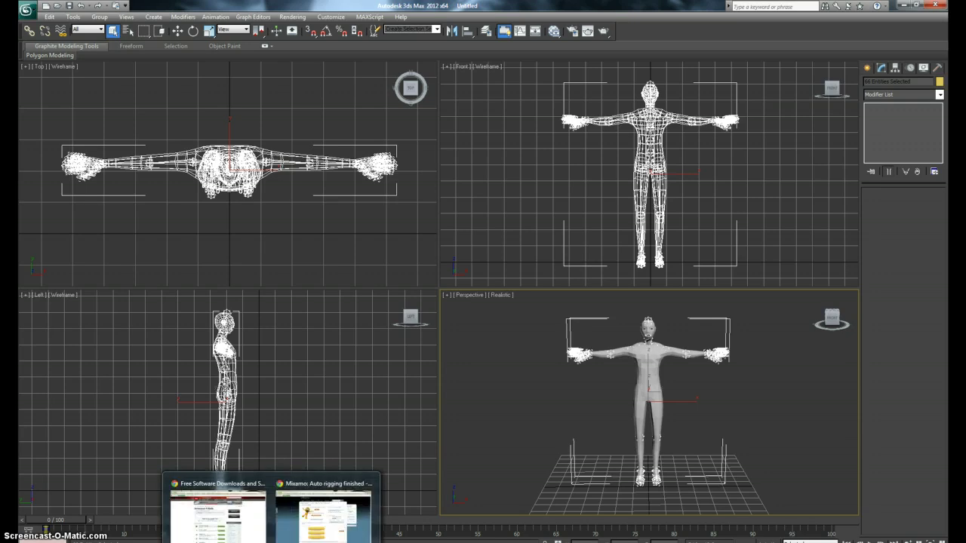
# - Bring the Mixamo page in Chrome forward and open its Help page
pyautogui.click(329, 507)
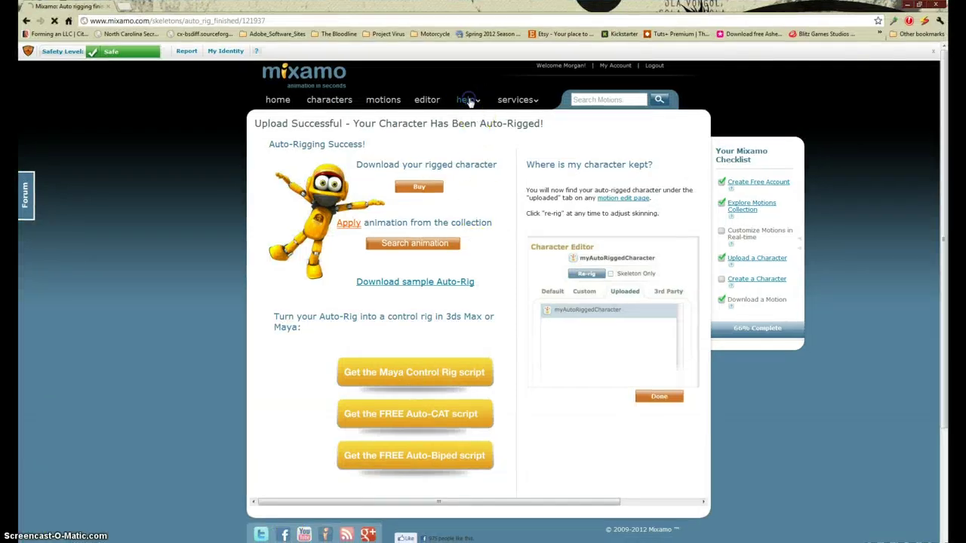
pyautogui.click(468, 99)
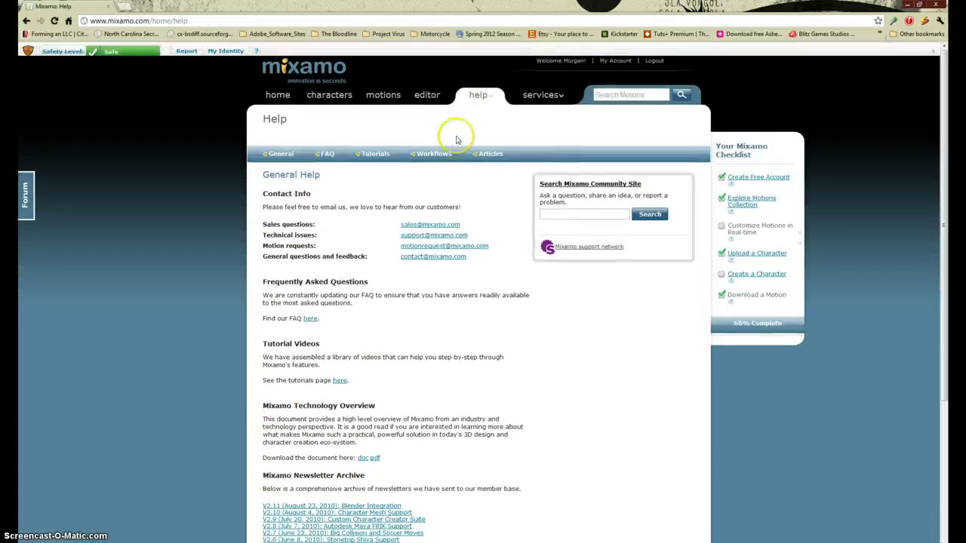
pyautogui.scroll(-5, 438, 174)
pyautogui.scroll(4, 438, 179)
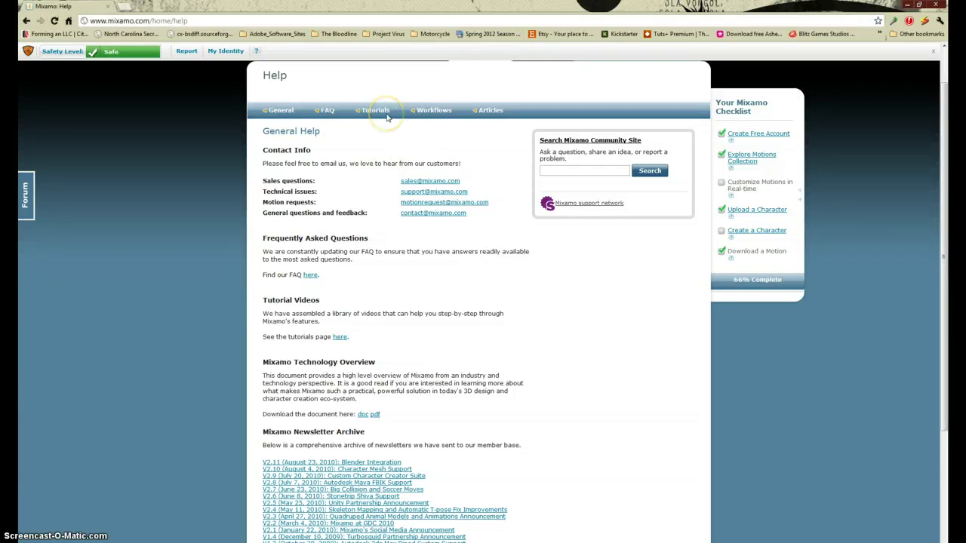
pyautogui.scroll(1, 483, 184)
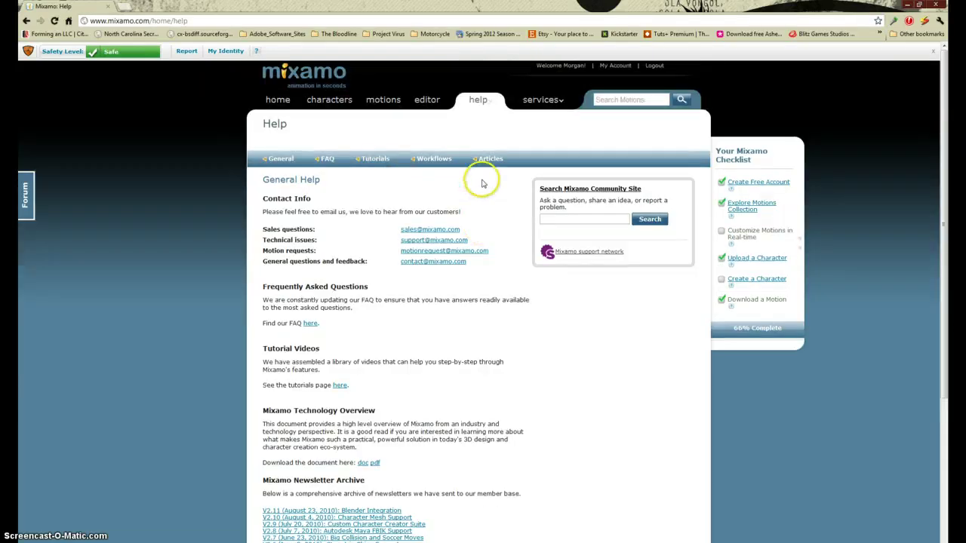
# - Browse the Mixamo services overview, open General help, then return to 3ds Max
pyautogui.click(551, 106)
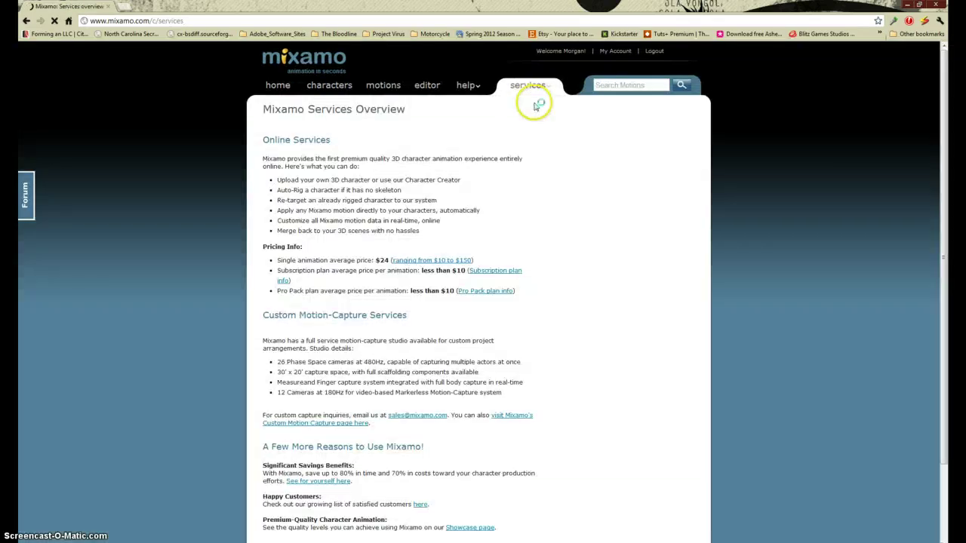
pyautogui.scroll(-2, 485, 200)
pyautogui.scroll(-2, 485, 200)
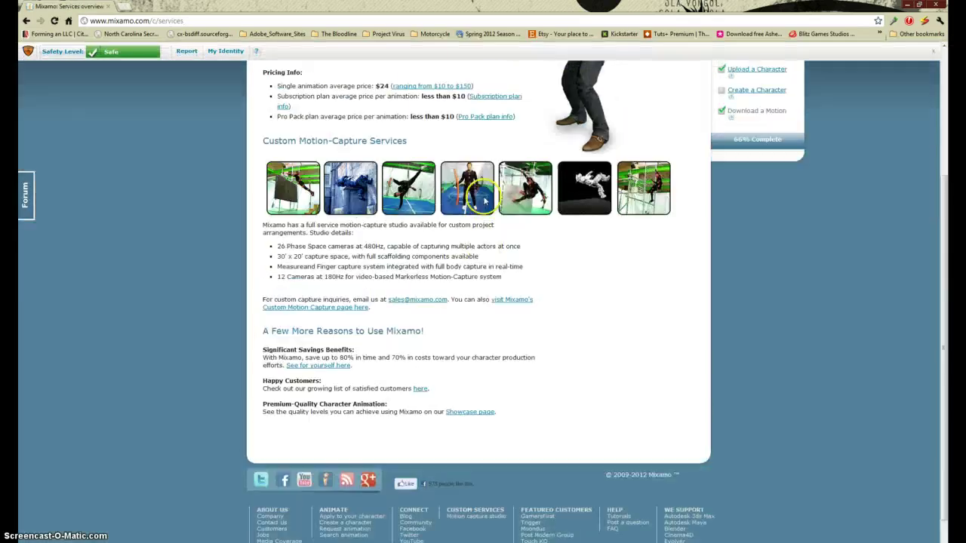
pyautogui.scroll(5, 485, 196)
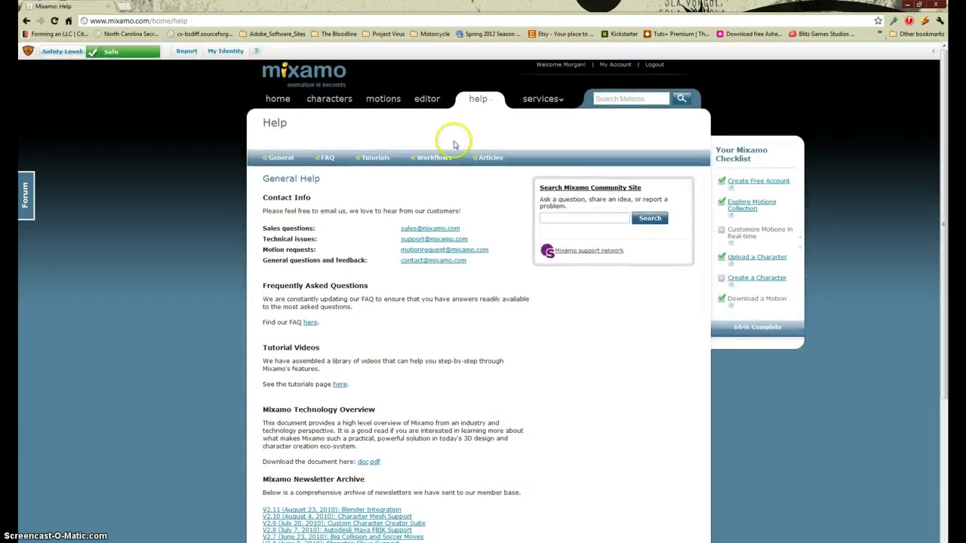
pyautogui.scroll(-1, 481, 183)
pyautogui.scroll(-3, 481, 183)
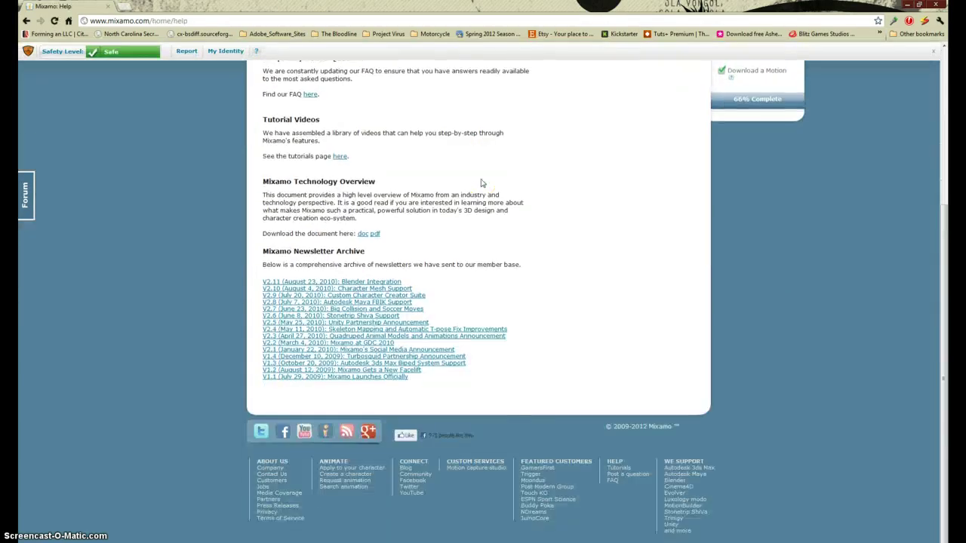
pyautogui.scroll(4, 482, 182)
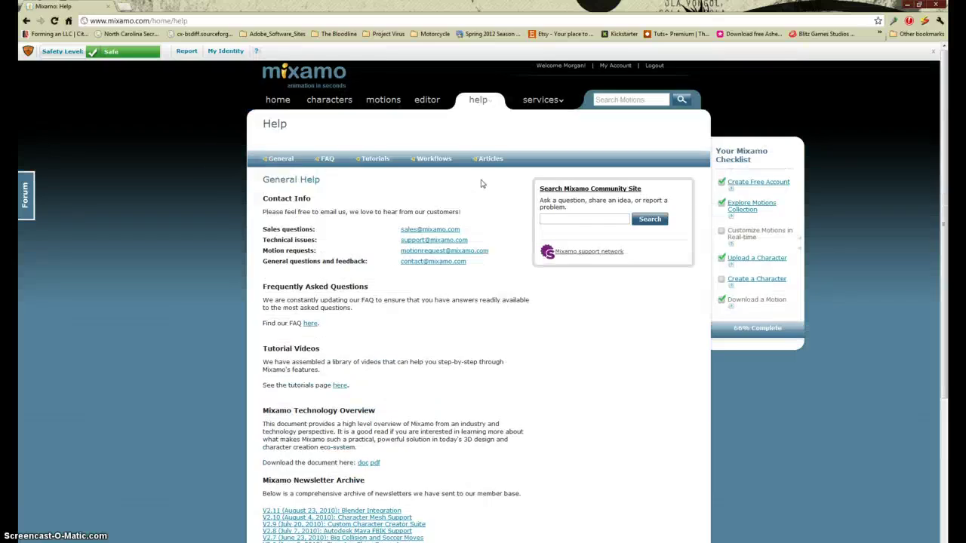
pyautogui.click(280, 158)
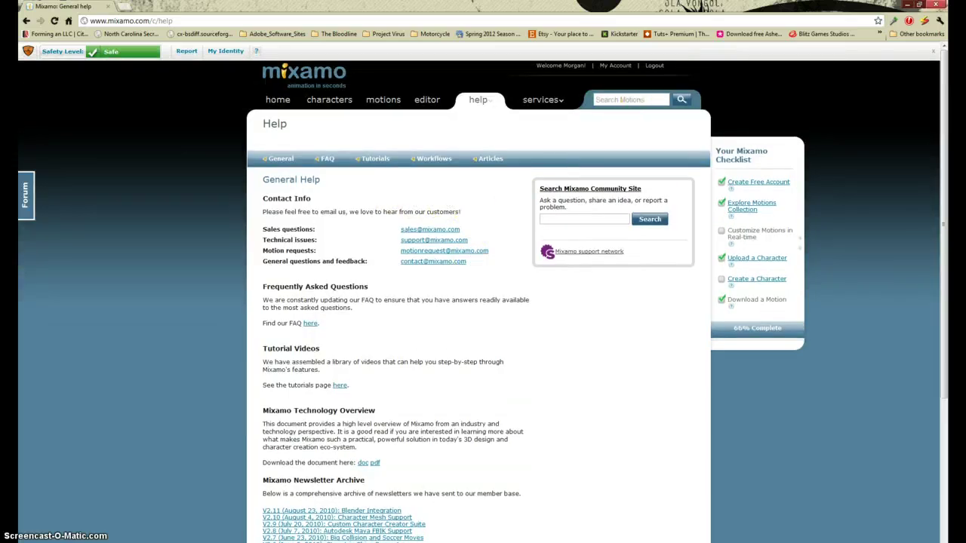
pyautogui.click(907, 4)
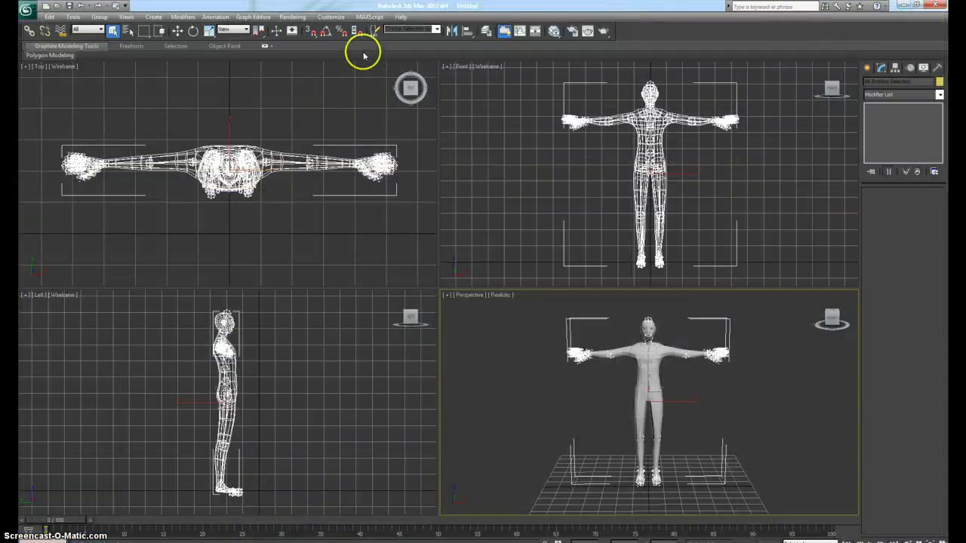
# - Run the AutoBiped script from MAXScript > Open Script and create the Bip001 biped
pyautogui.click(366, 17)
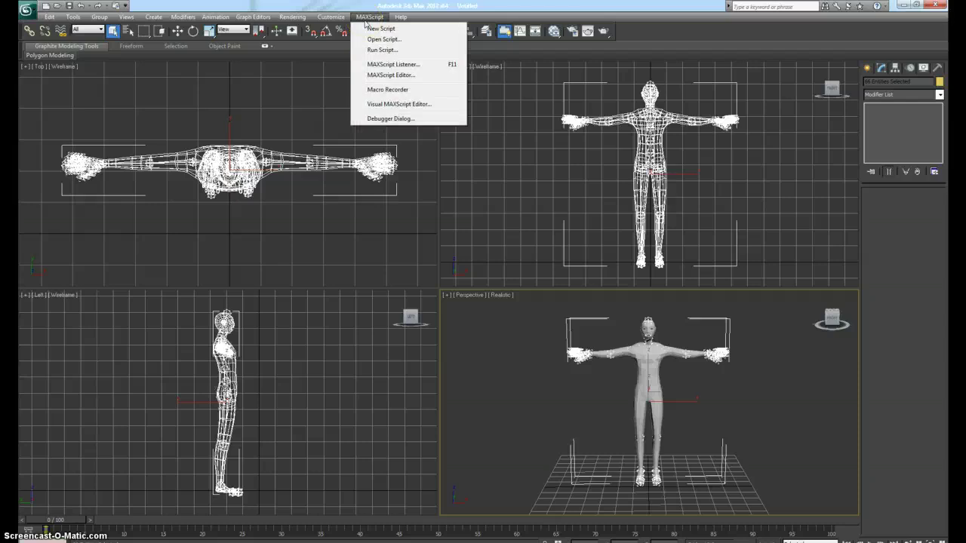
pyautogui.click(371, 40)
pyautogui.click(370, 49)
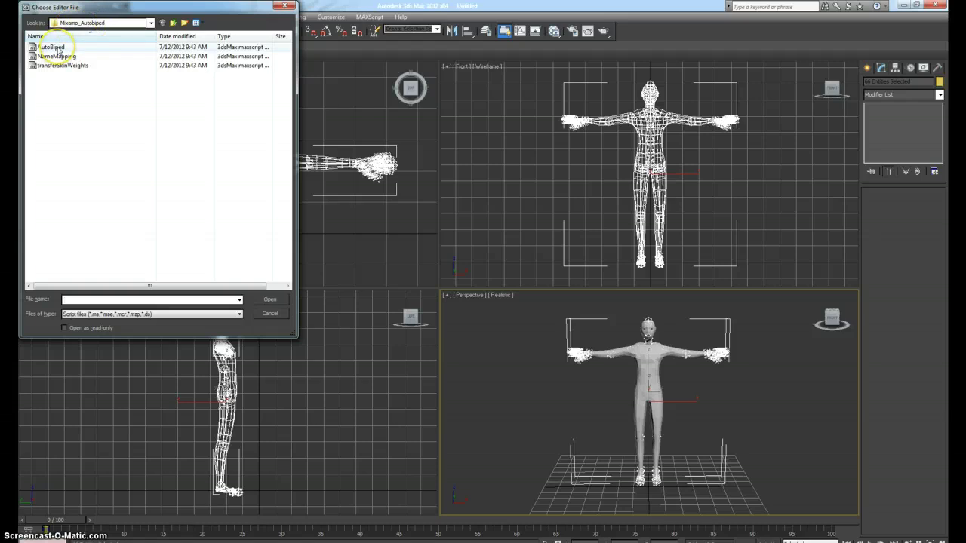
pyautogui.click(59, 50)
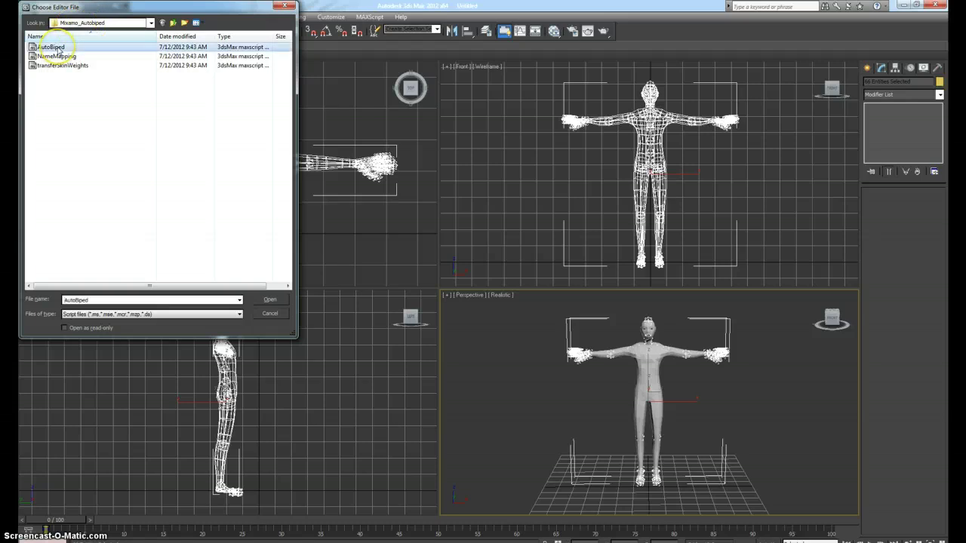
pyautogui.click(259, 302)
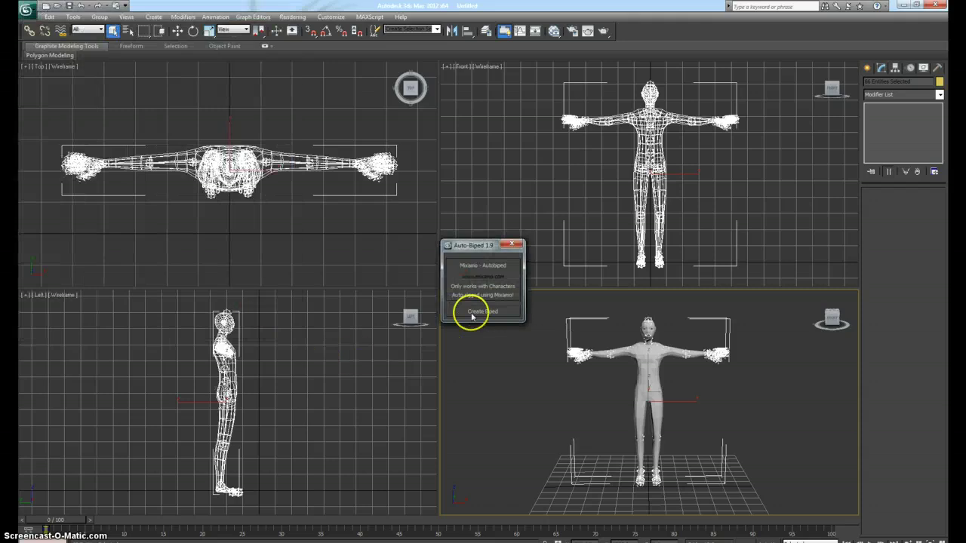
pyautogui.moveTo(468, 246); pyautogui.dragTo(446, 292)
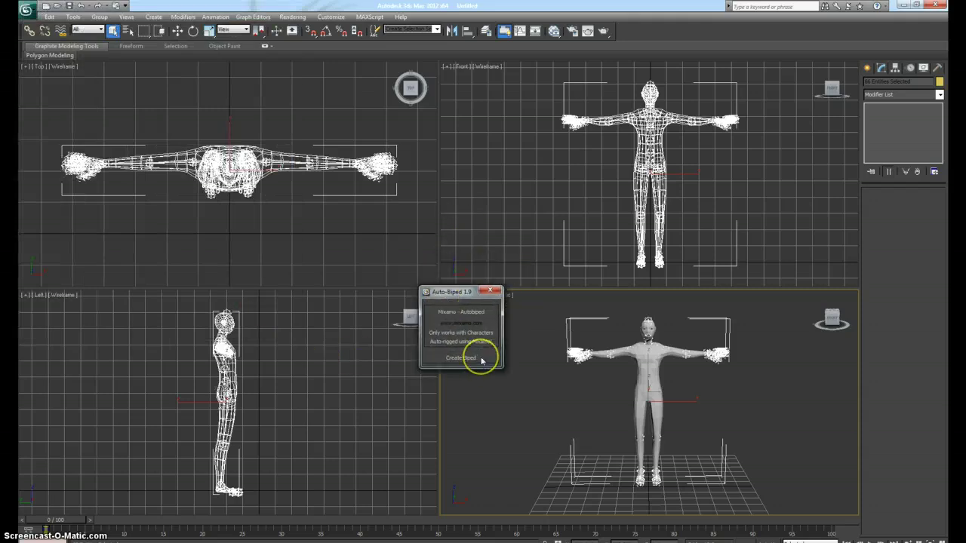
pyautogui.click(481, 360)
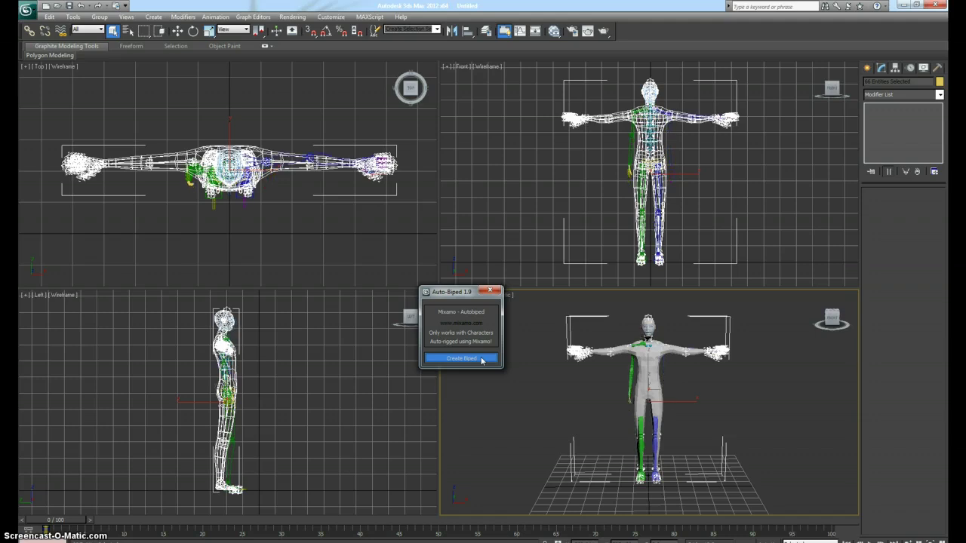
pyautogui.click(496, 436)
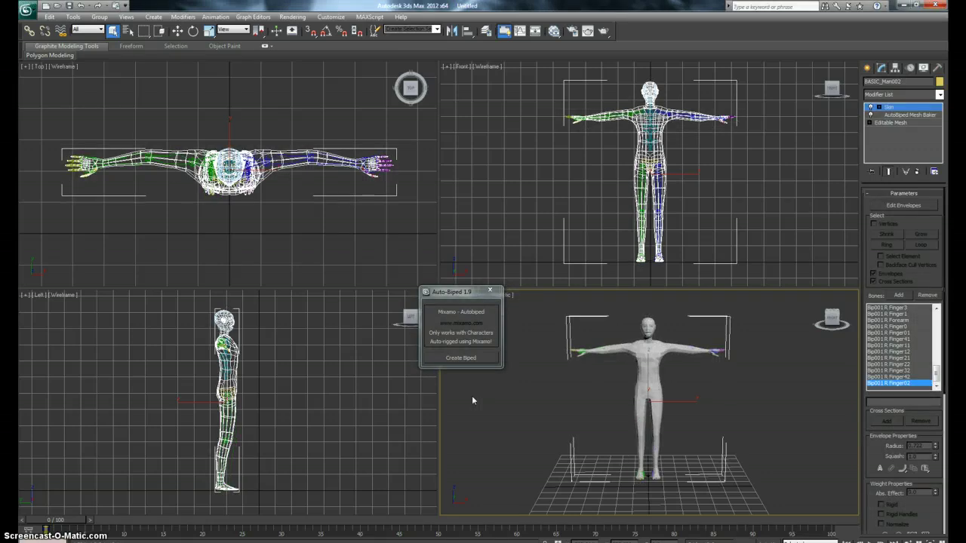
# - Close Auto-Biped and maximize the Perspective view with Alt+W in Shaded display
pyautogui.click(490, 290)
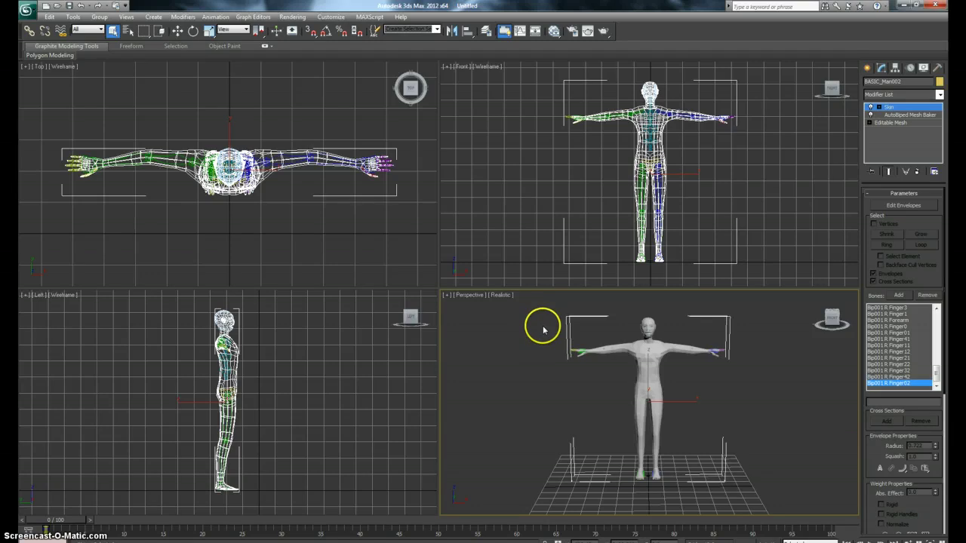
pyautogui.hotkey('alt', 'w')
pyautogui.click(80, 66)
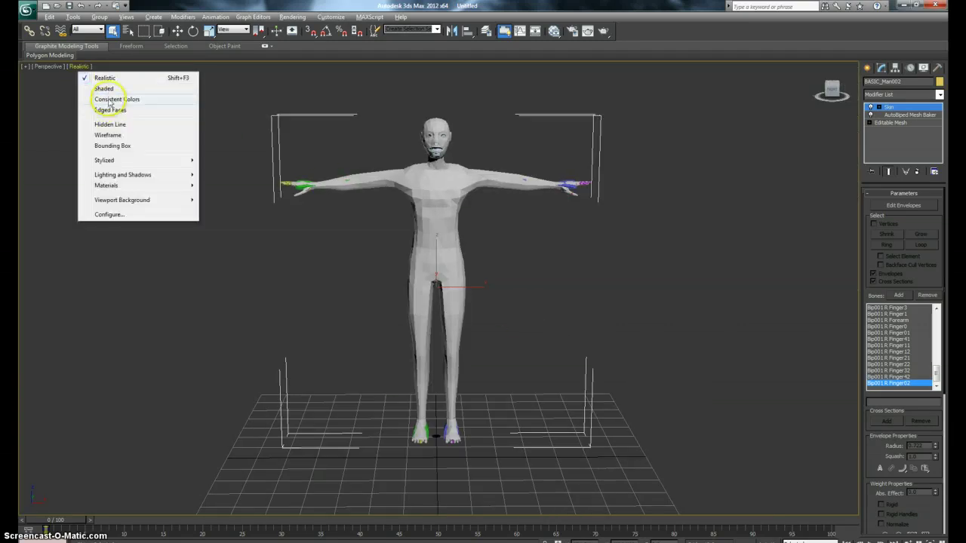
pyautogui.click(105, 89)
pyautogui.moveTo(198, 140); pyautogui.dragTo(199, 192, button='middle')
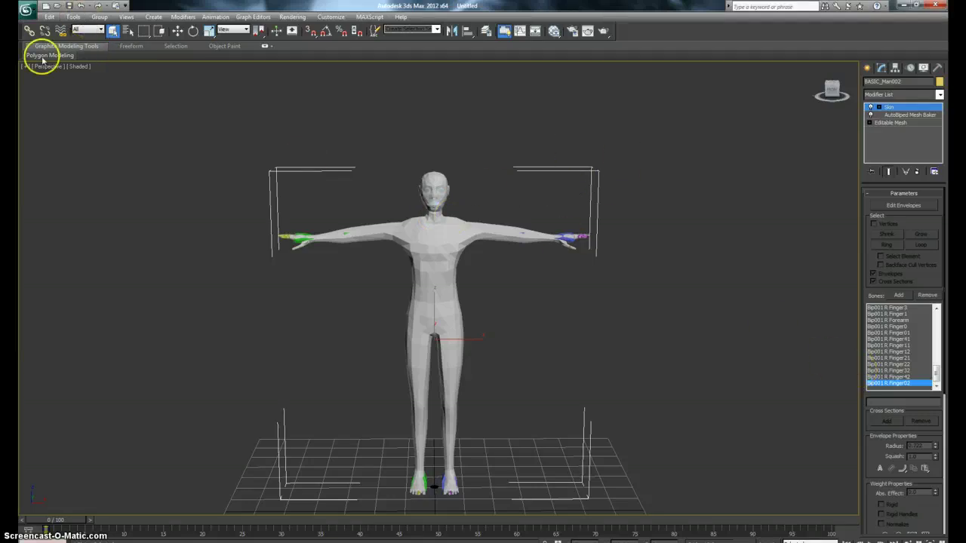
# - Check the scene objects in Select by Name, then bring up the Create panel
pyautogui.click(128, 31)
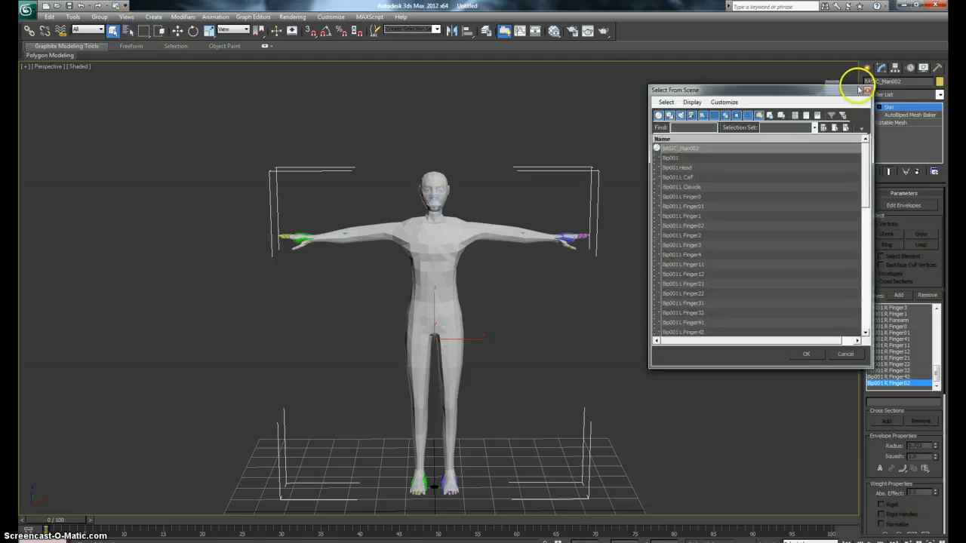
pyautogui.moveTo(855, 92); pyautogui.dragTo(821, 109)
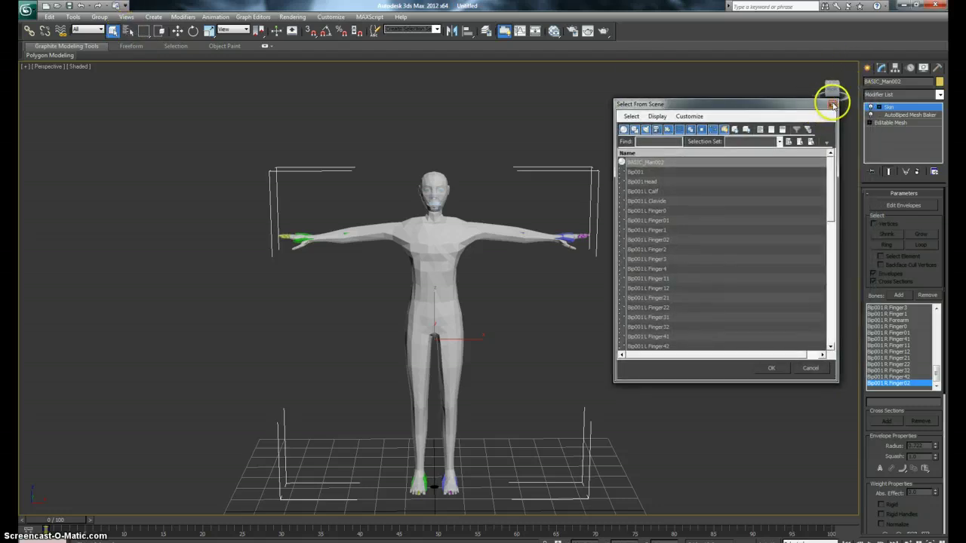
pyautogui.click(831, 104)
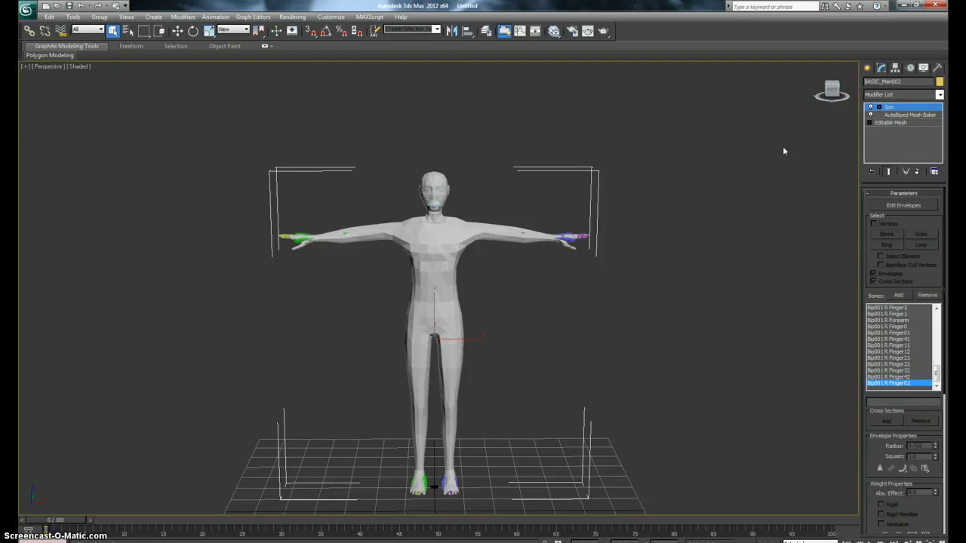
pyautogui.click(868, 68)
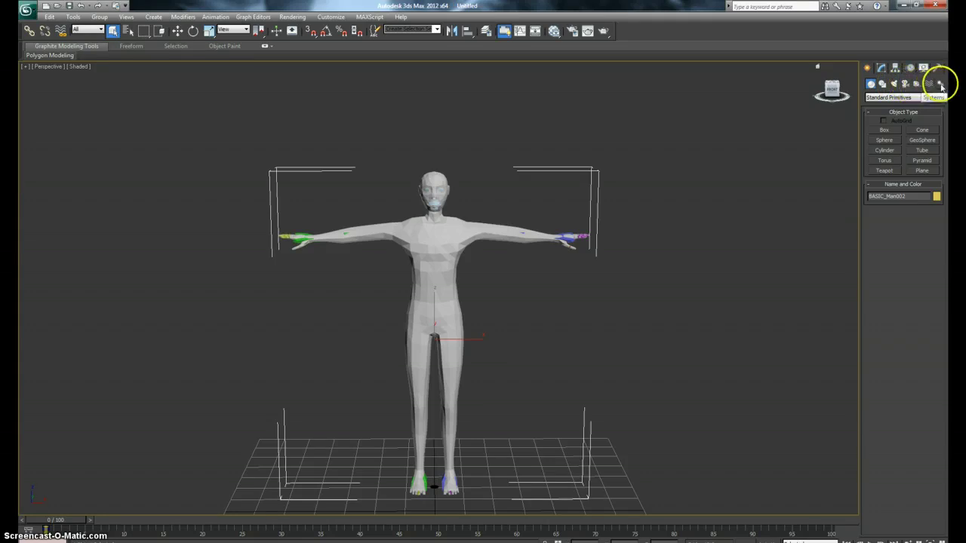
# - Drag out a new biped from Systems beside the dummy character
pyautogui.click(940, 84)
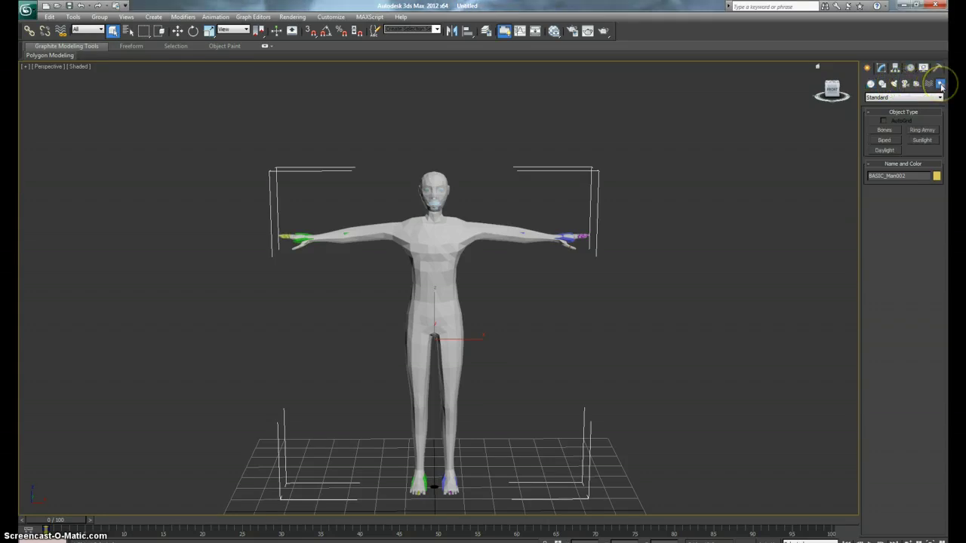
pyautogui.click(885, 139)
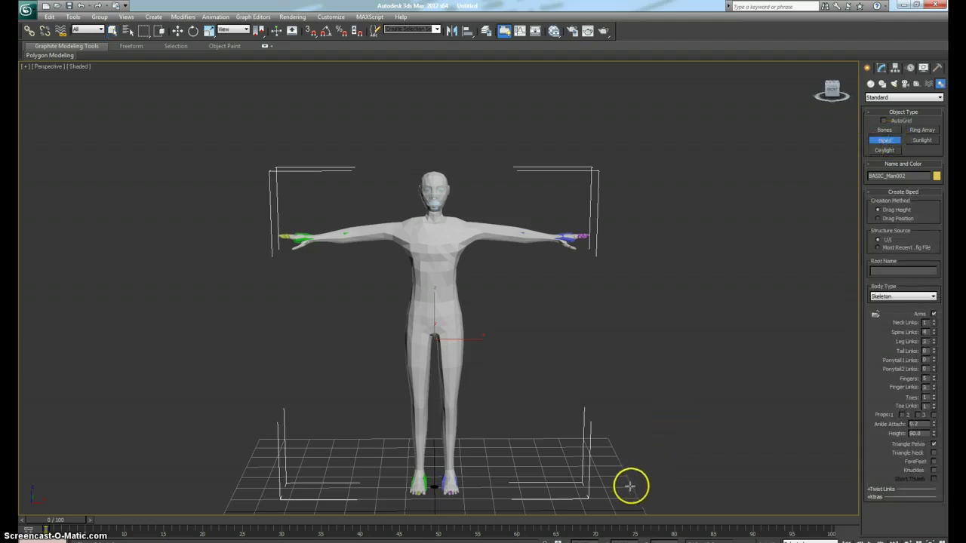
pyautogui.moveTo(627, 489); pyautogui.dragTo(619, 147)
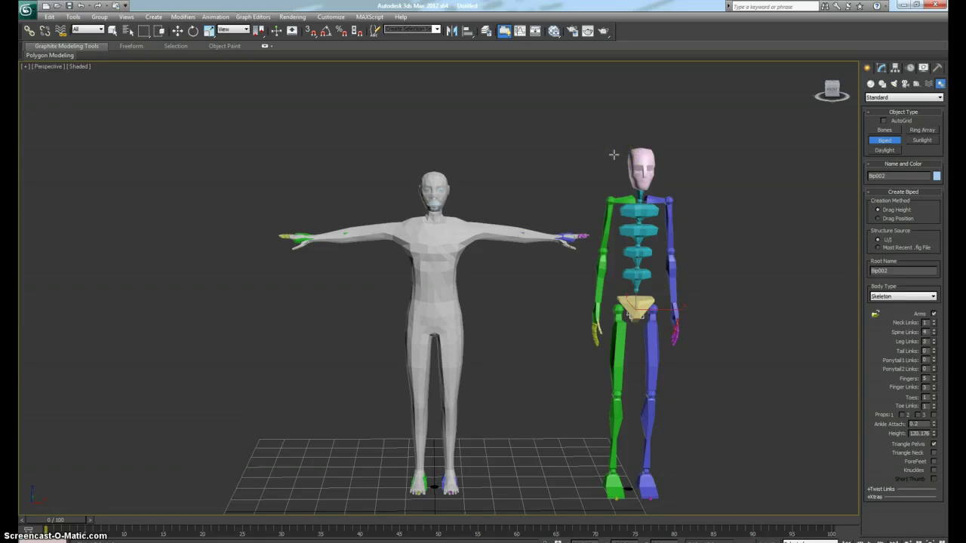
pyautogui.rightClick(121, 128)
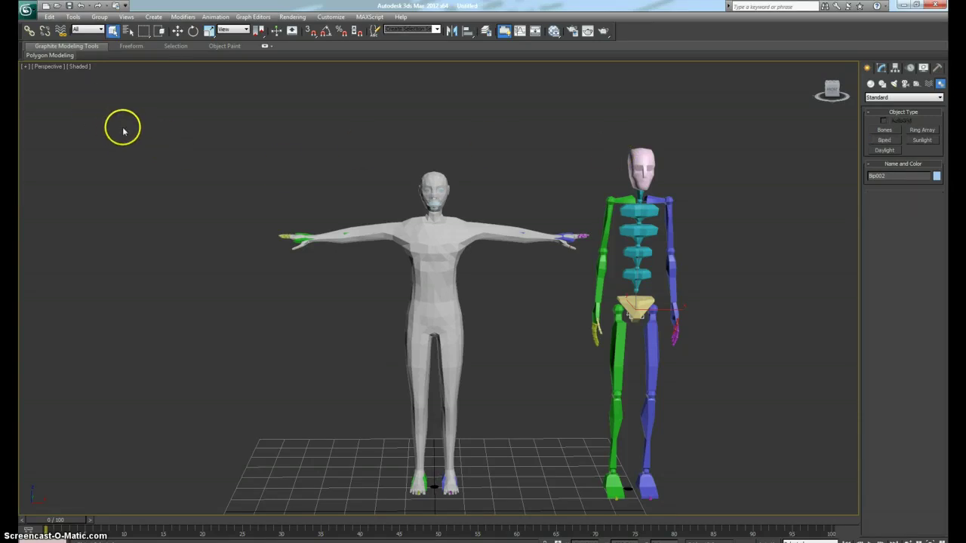
# - Select the Bip002 root object through Select by Name
pyautogui.click(128, 30)
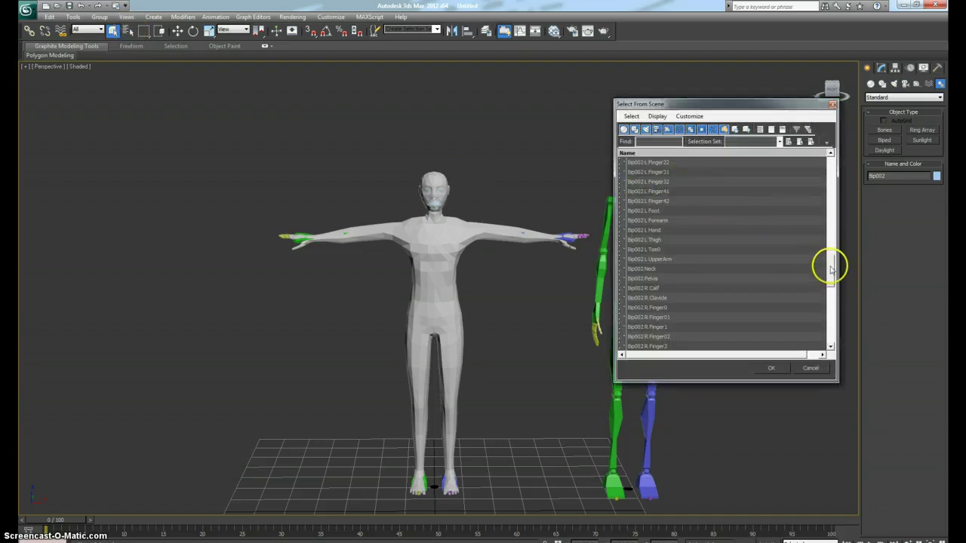
pyautogui.scroll(5, 830, 265)
pyautogui.moveTo(830, 262); pyautogui.dragTo(828, 239)
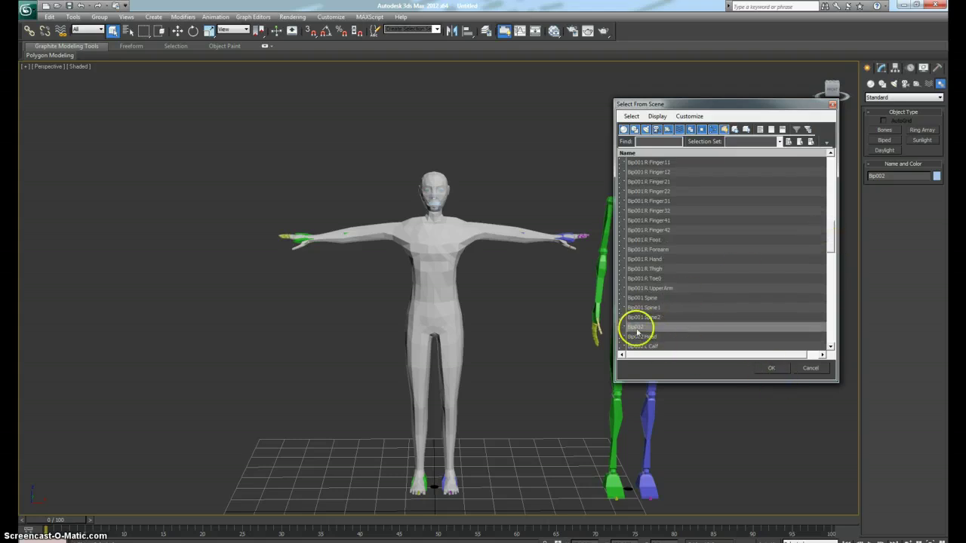
pyautogui.click(771, 368)
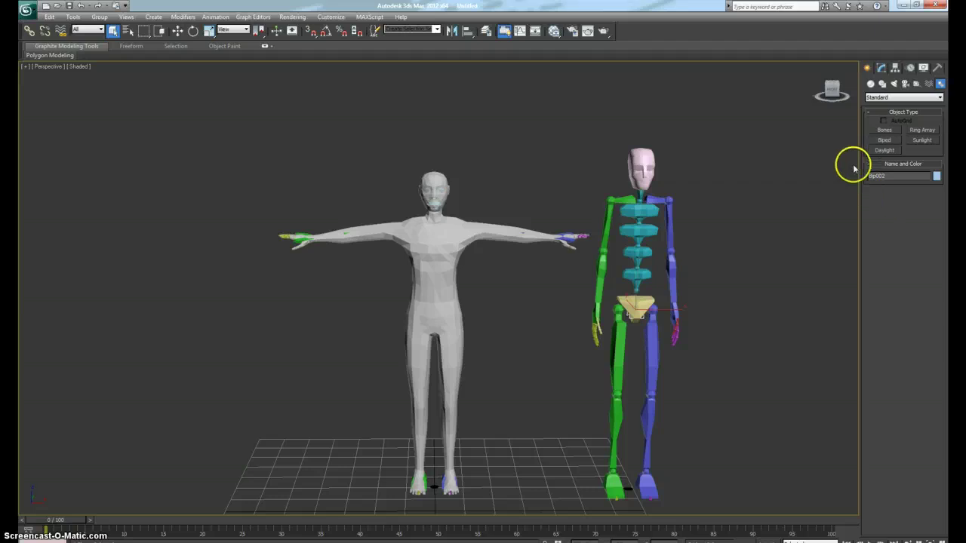
# - Open Batch File Conversion from the Motion panel's Motion Capture rollout
pyautogui.click(909, 68)
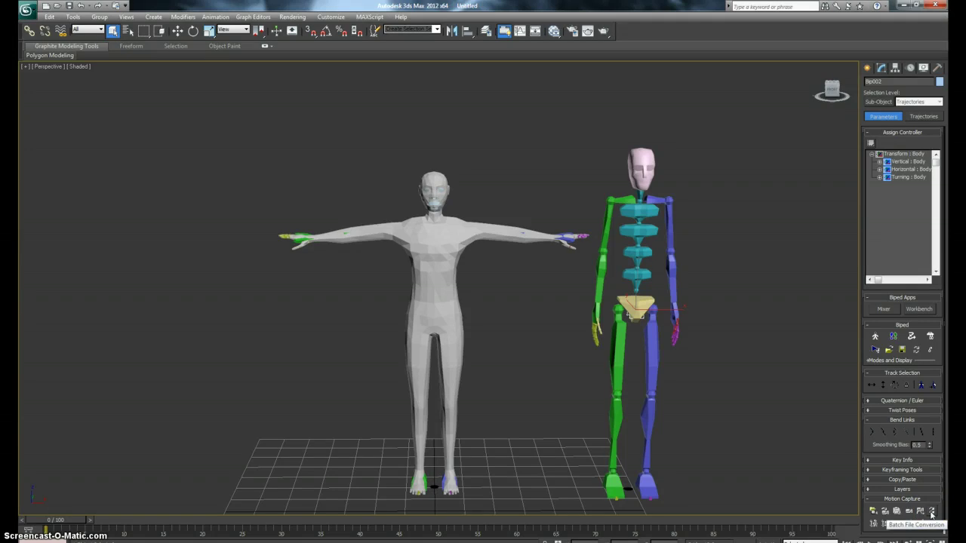
pyautogui.click(931, 513)
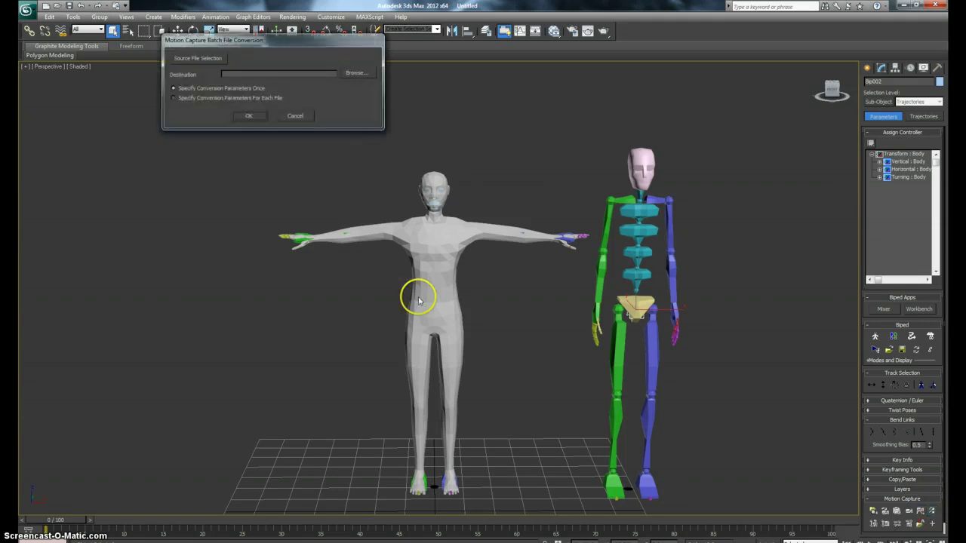
# - Browse the source file dialog to Project Virus > _Animations > bvh data
pyautogui.click(197, 58)
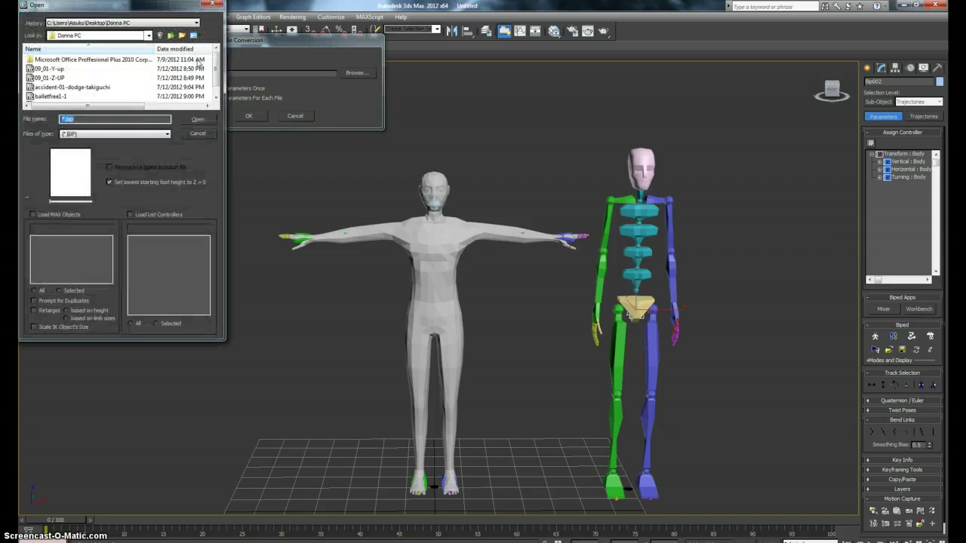
pyautogui.moveTo(216, 61); pyautogui.dragTo(149, 49)
pyautogui.click(149, 36)
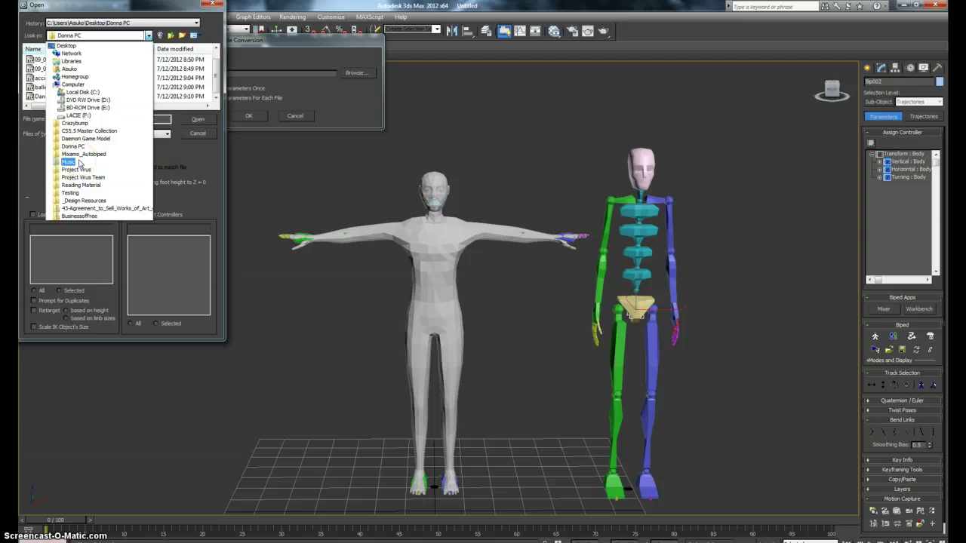
pyautogui.click(75, 169)
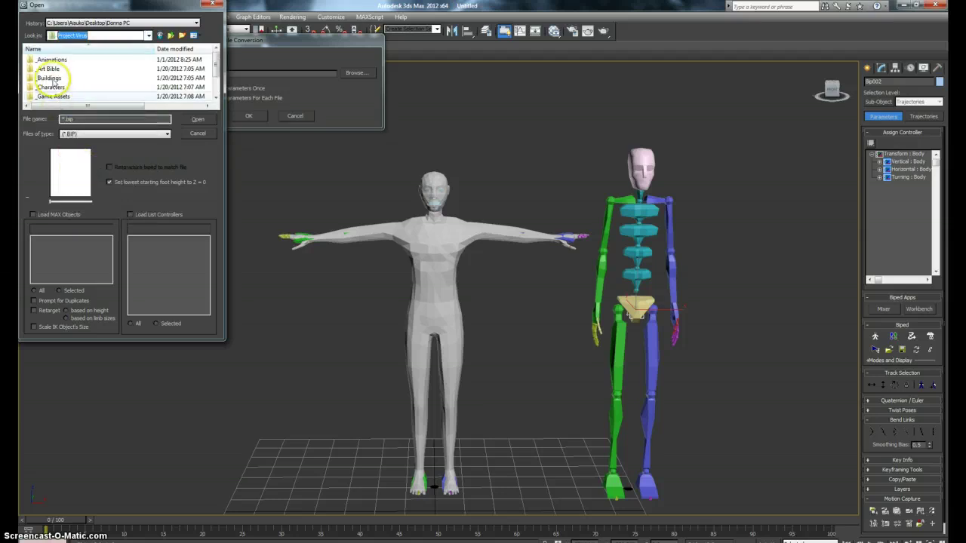
pyautogui.doubleClick(27, 59)
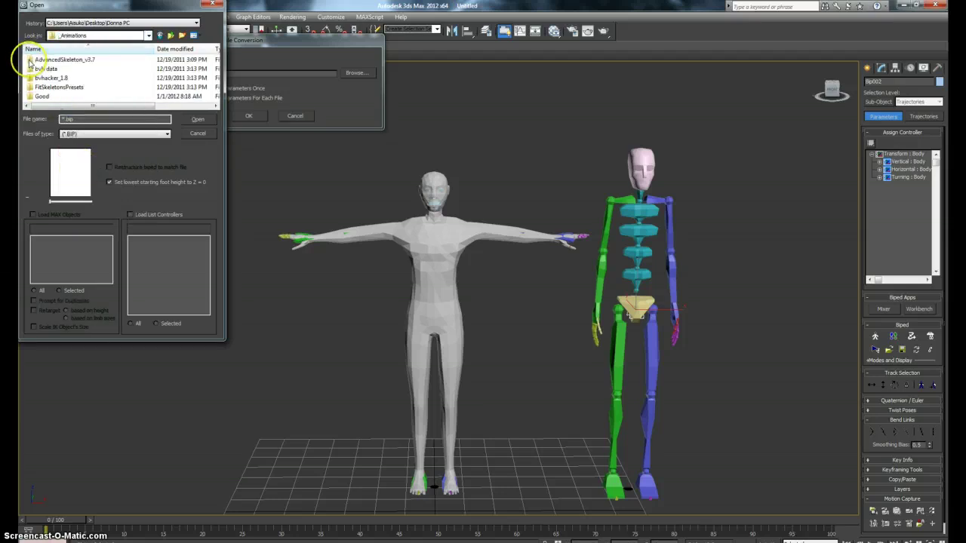
pyautogui.doubleClick(31, 69)
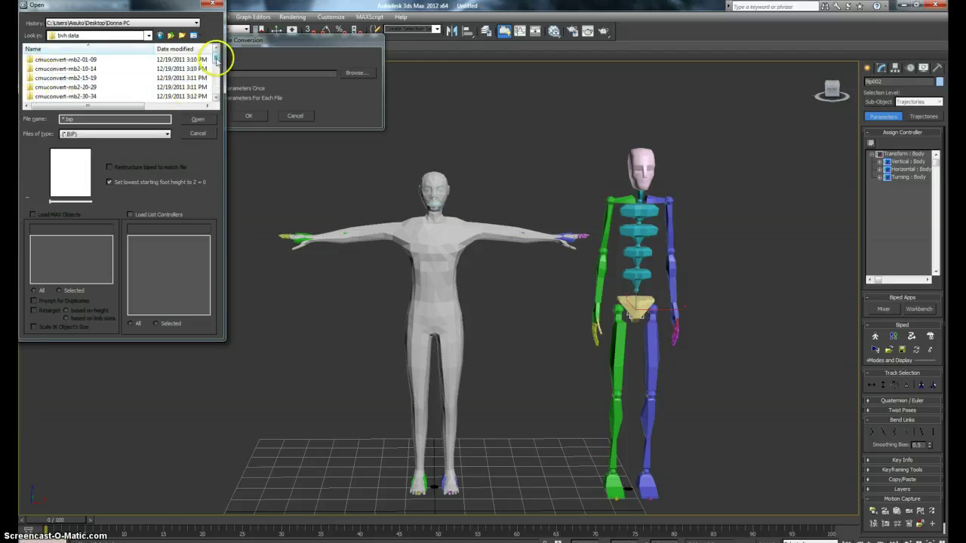
# - Filter to *.BVH files and pick the accident-13-damage back-takiguchi clip
pyautogui.moveTo(173, 6); pyautogui.dragTo(200, 71)
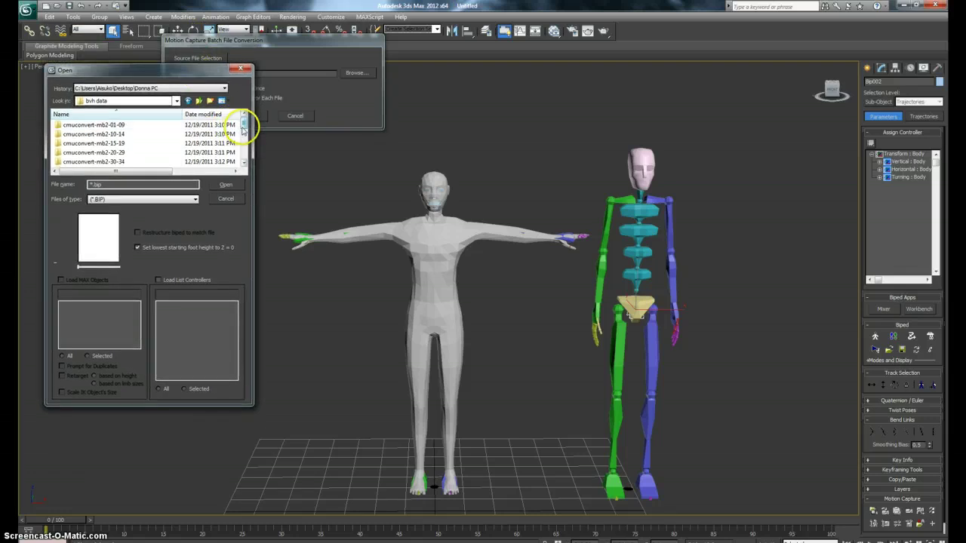
pyautogui.scroll(-5, 200, 150)
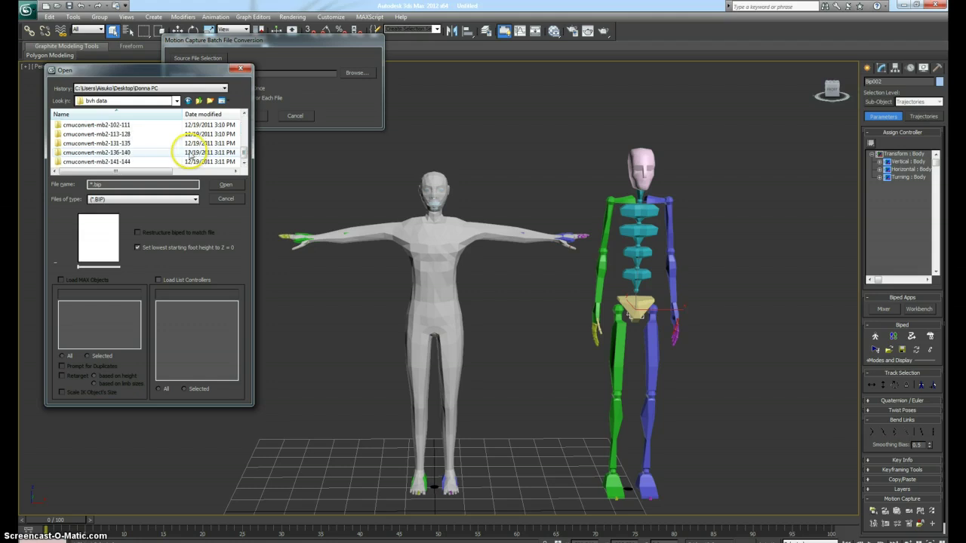
pyautogui.click(195, 199)
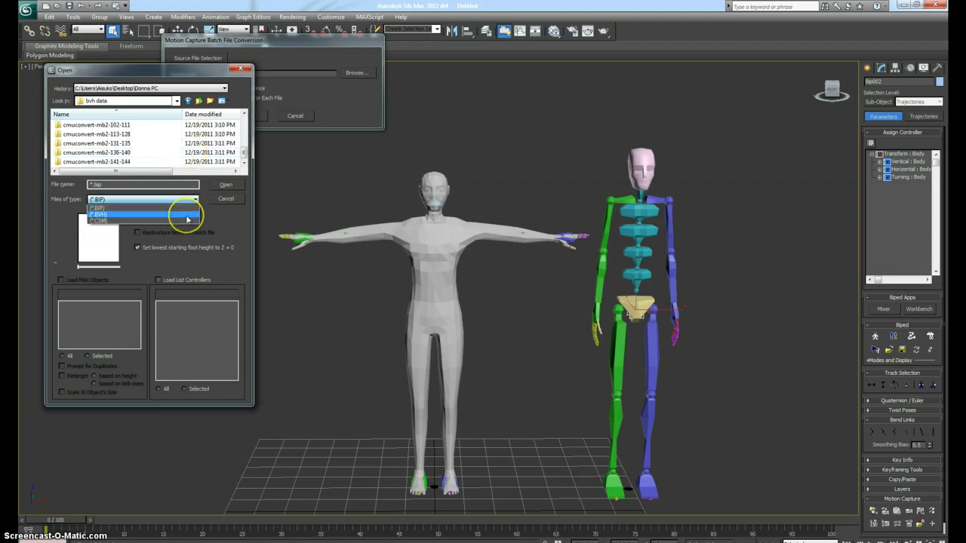
pyautogui.click(187, 217)
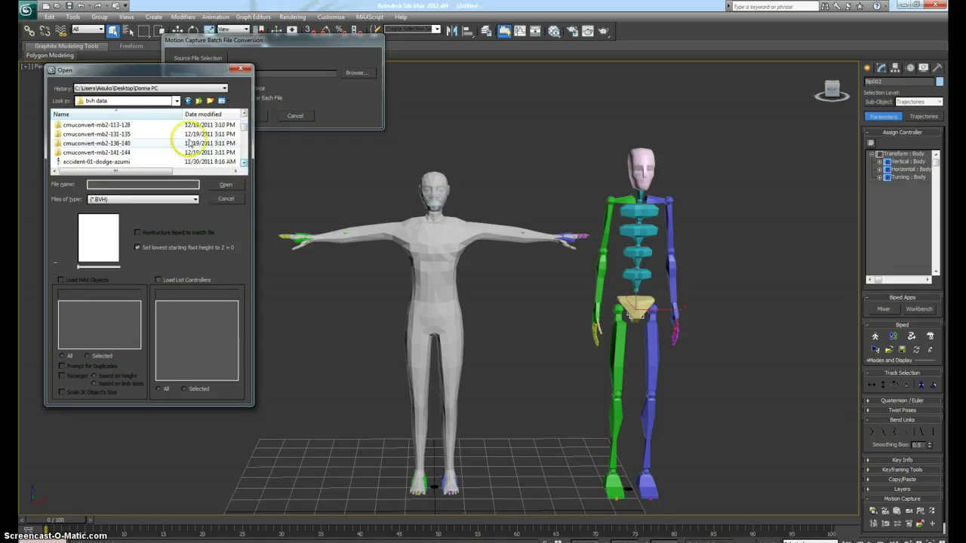
pyautogui.scroll(-10, 161, 162)
pyautogui.moveTo(248, 125); pyautogui.dragTo(243, 134)
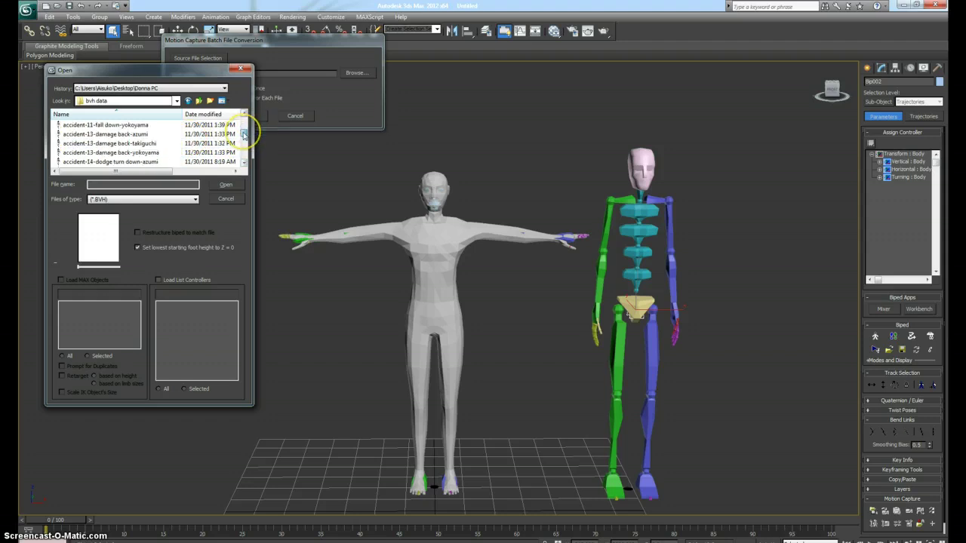
pyautogui.click(142, 143)
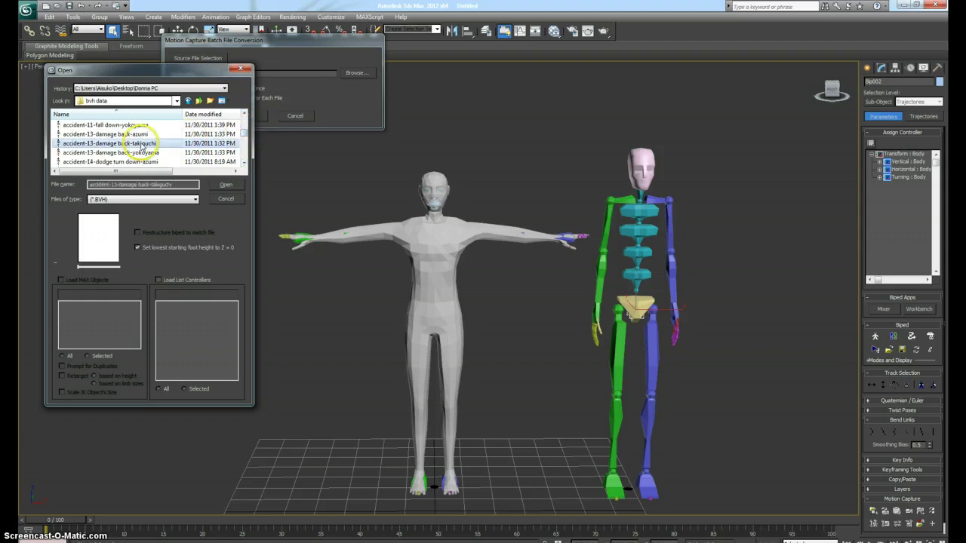
# - Confirm the BVH source and set the desktop Testing folder as the output destination
pyautogui.click(224, 185)
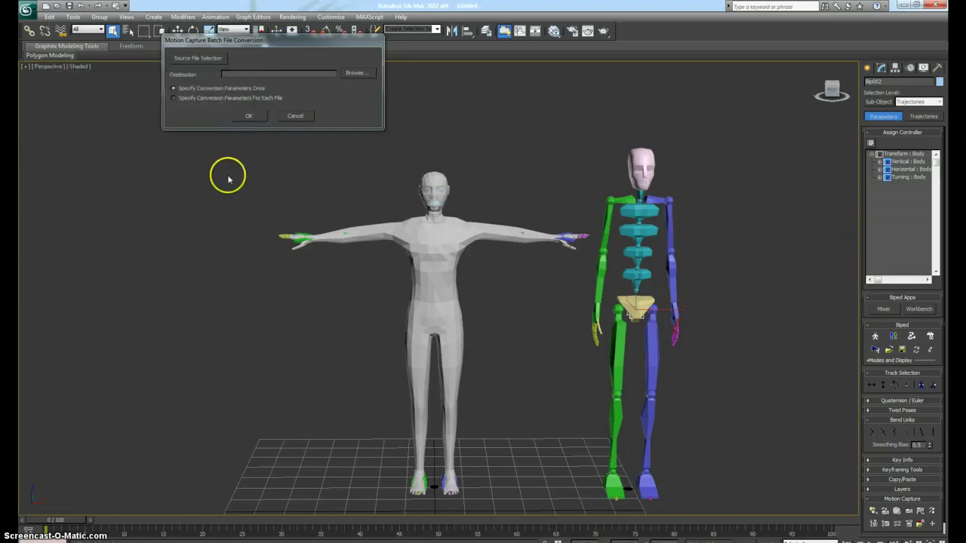
pyautogui.click(350, 74)
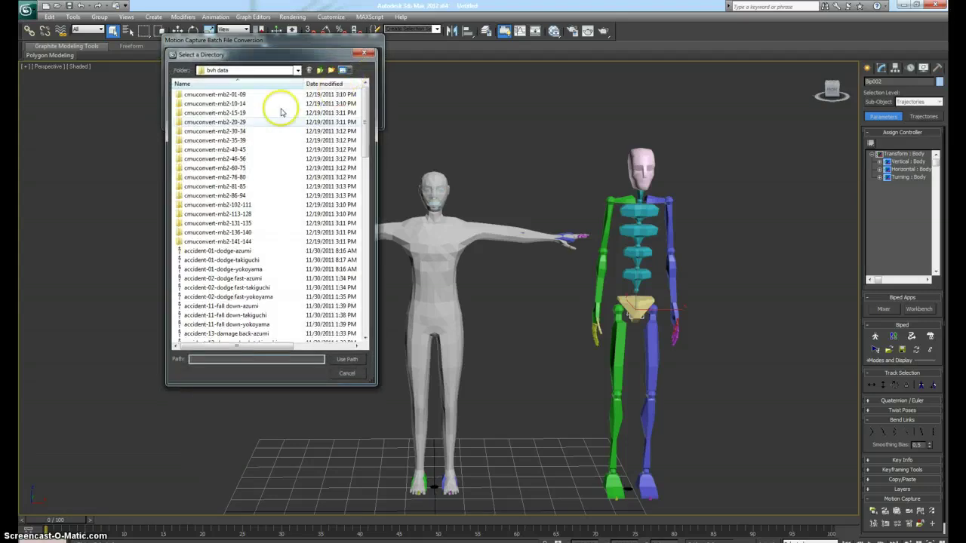
pyautogui.click(296, 70)
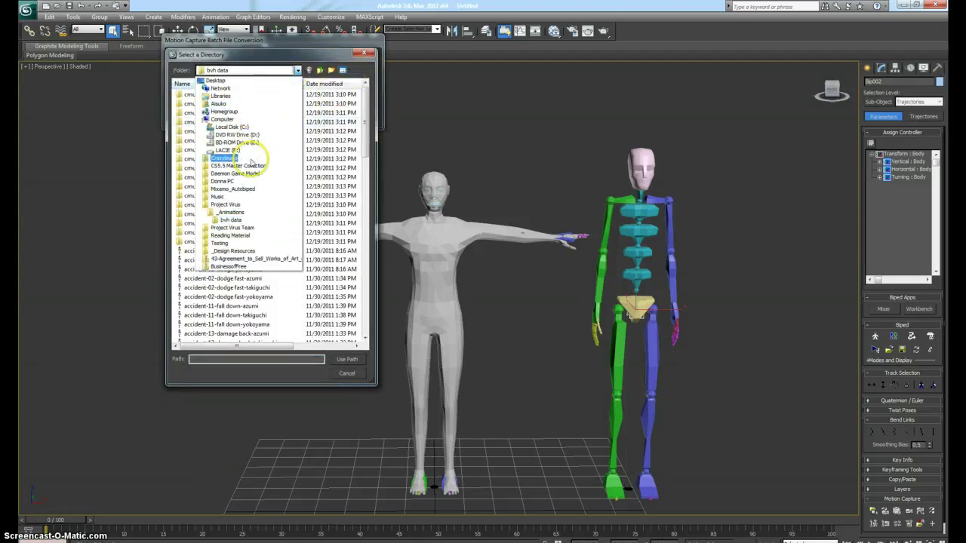
pyautogui.click(233, 245)
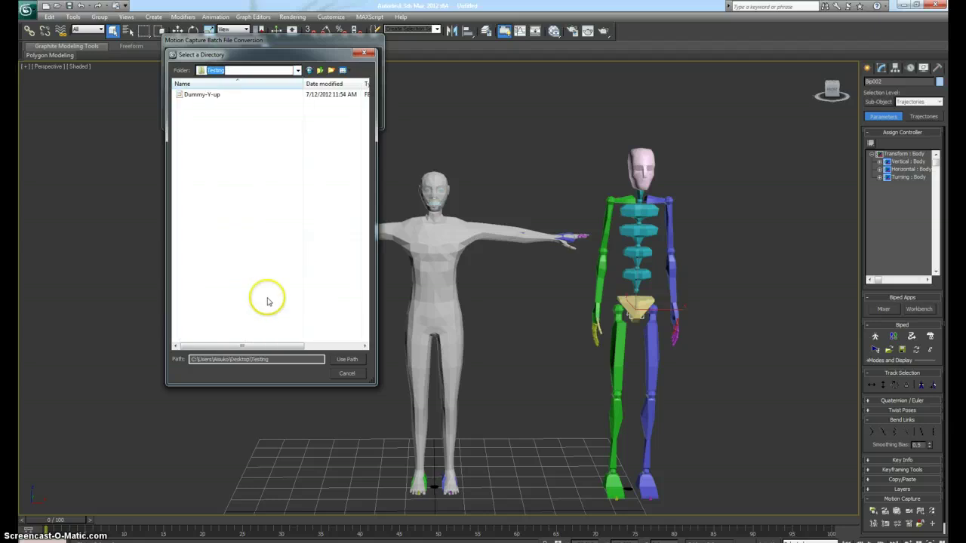
pyautogui.click(347, 361)
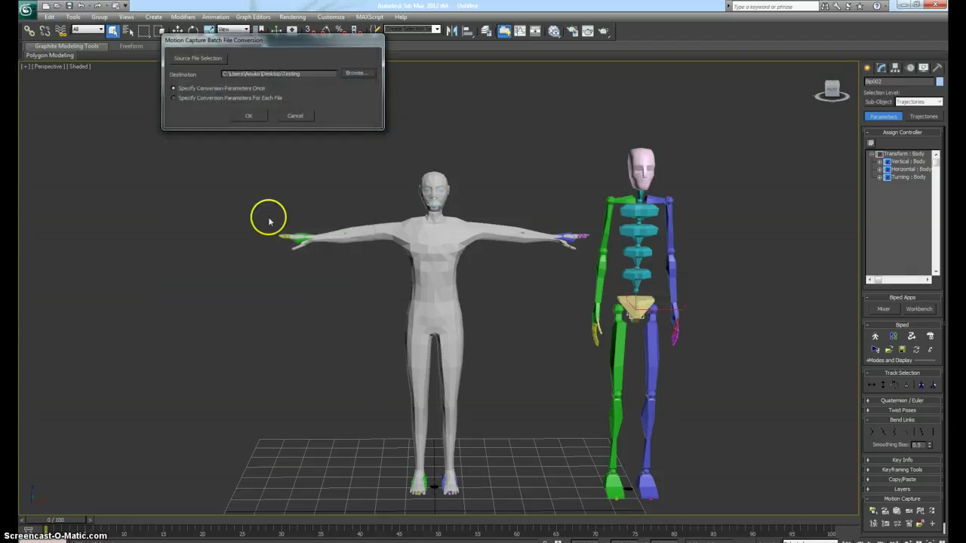
pyautogui.click(246, 115)
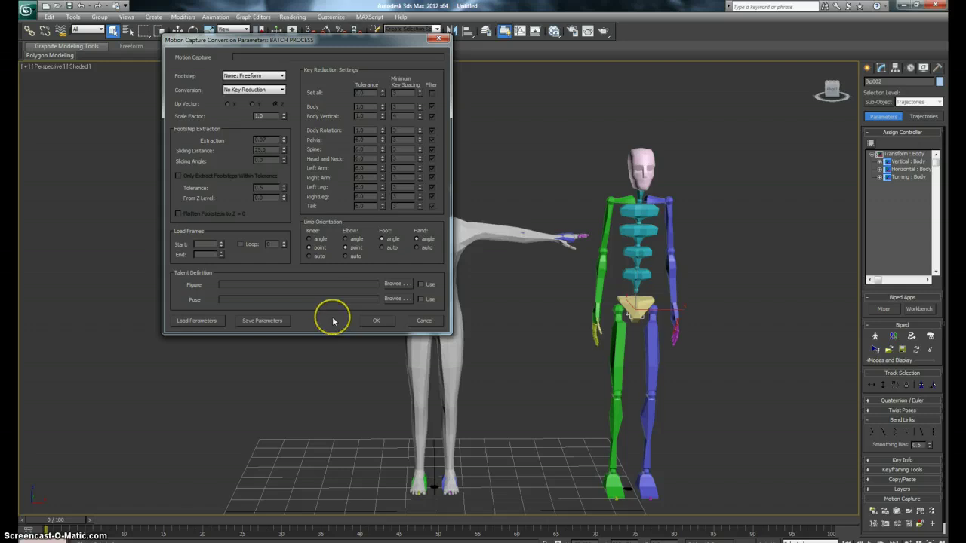
# - Run the BVH-to-BIP conversion and scrub the timeline to preview Bip002's damage motion
pyautogui.click(366, 320)
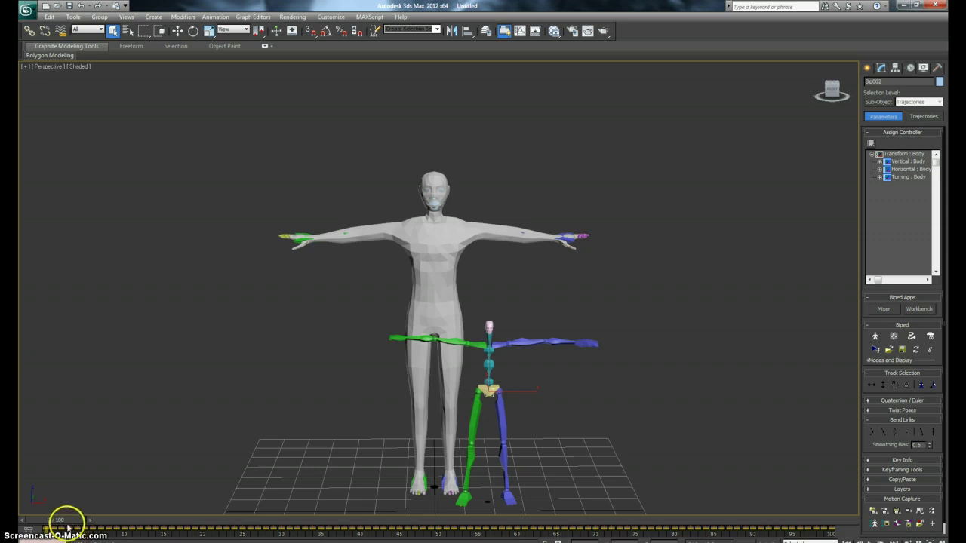
pyautogui.moveTo(75, 520); pyautogui.dragTo(45, 521)
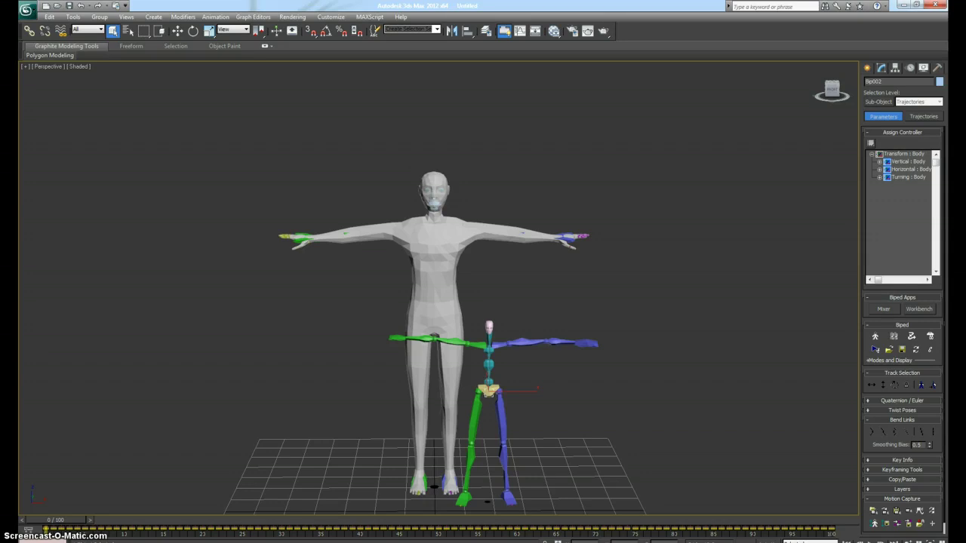
# - Set the animation length to 750 frames in Time Configuration
pyautogui.click(837, 542)
pyautogui.moveTo(532, 291); pyautogui.dragTo(512, 293)
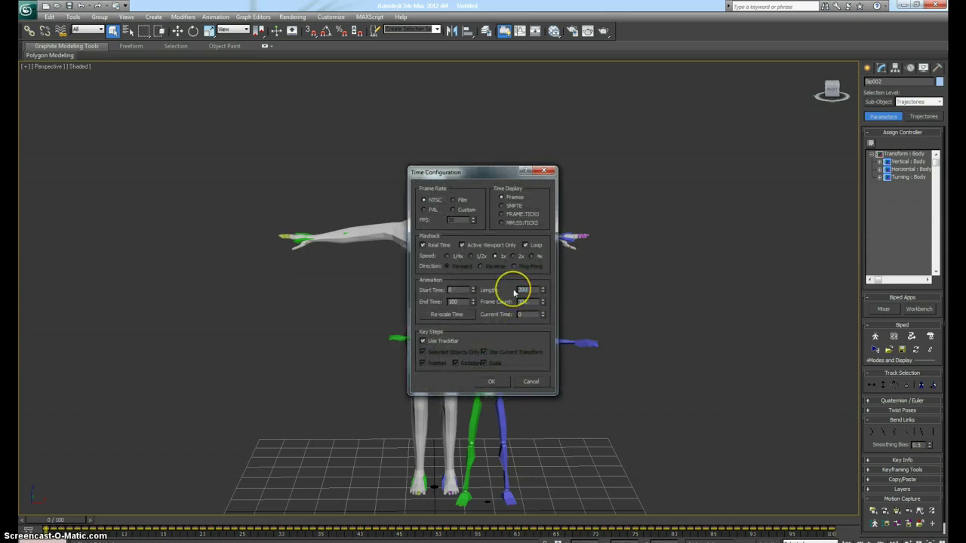
pyautogui.press('Return')
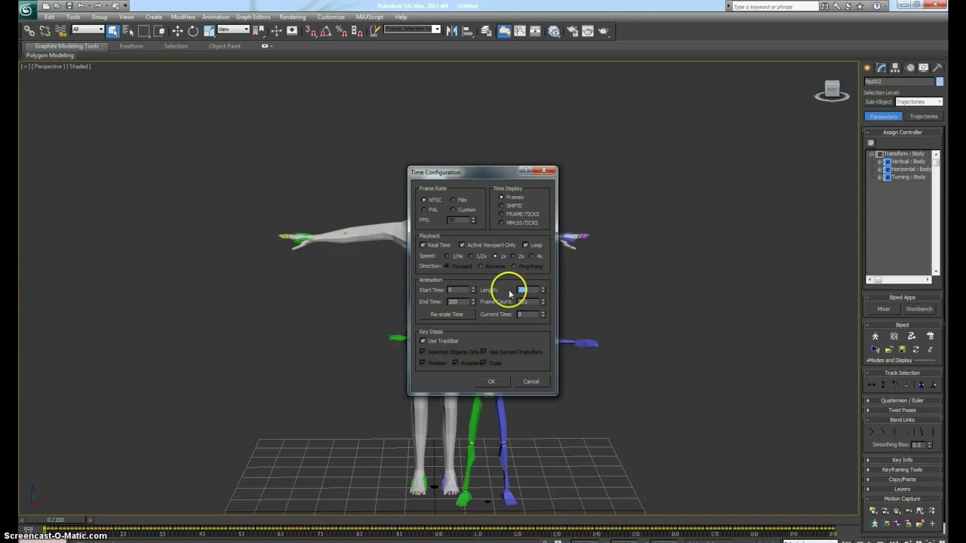
pyautogui.write('750')
pyautogui.press('Return')
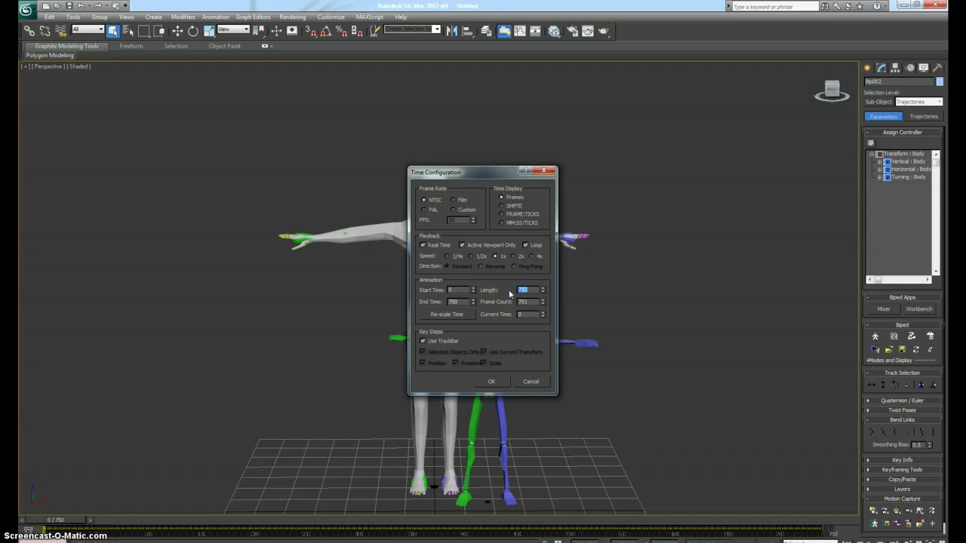
pyautogui.click(136, 519)
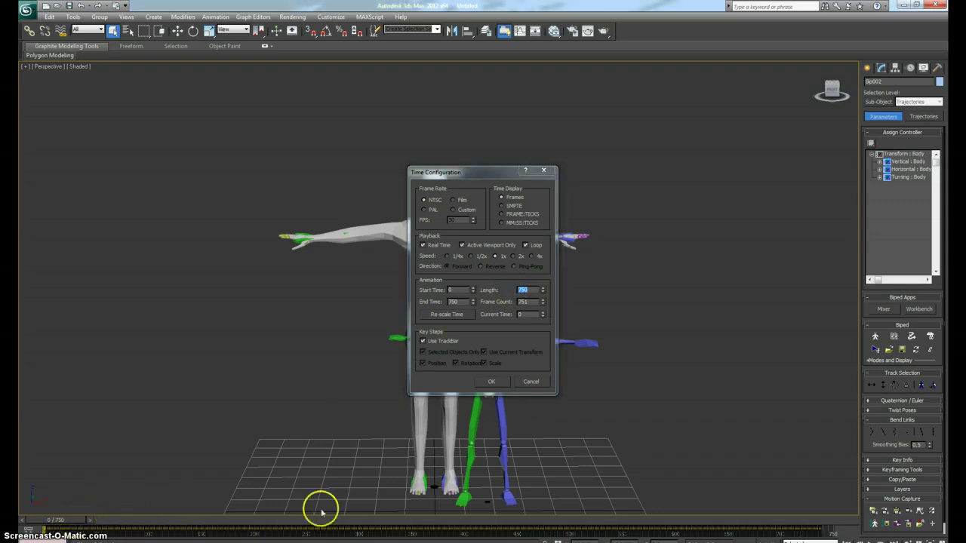
pyautogui.click(491, 382)
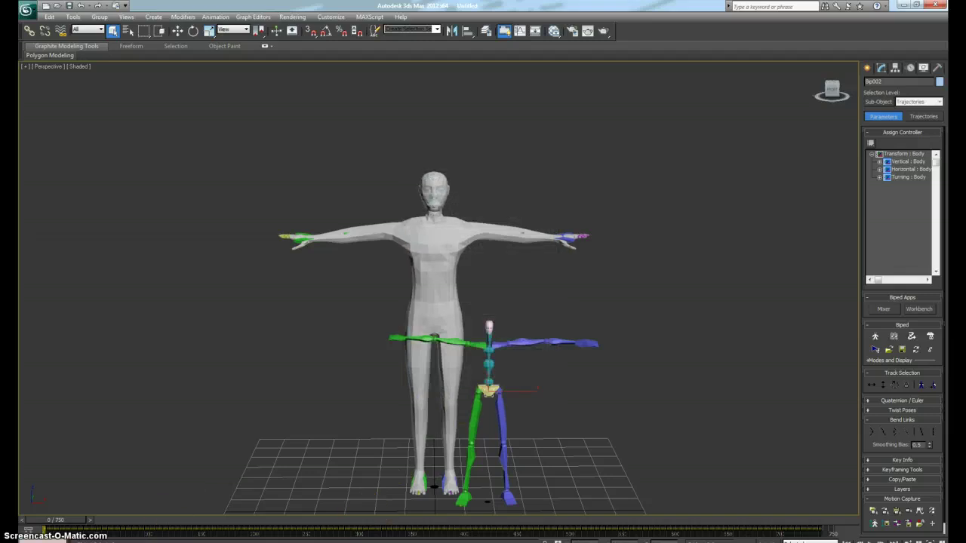
# - Scrub to find where the motion ends, then change the length to 737 frames
pyautogui.moveTo(65, 524); pyautogui.dragTo(823, 505)
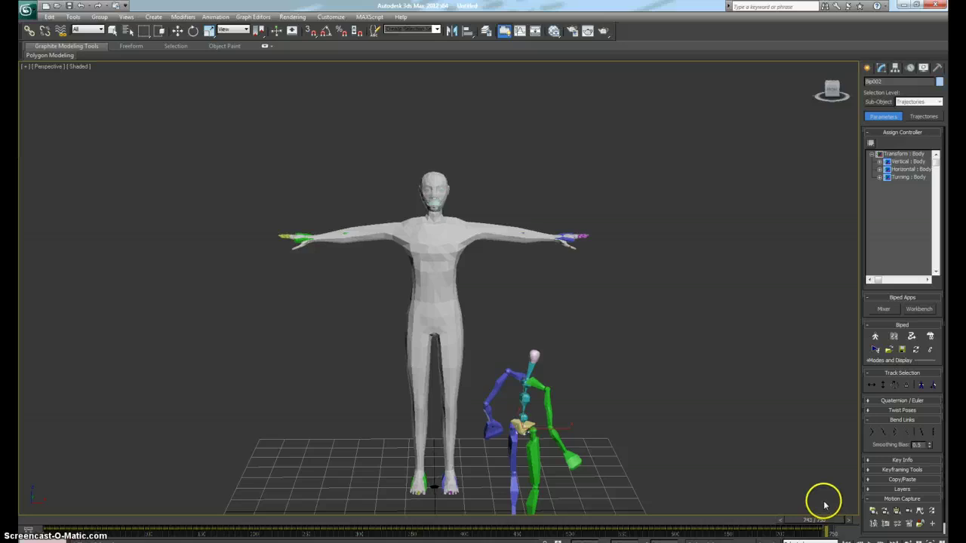
pyautogui.moveTo(779, 521); pyautogui.dragTo(772, 521)
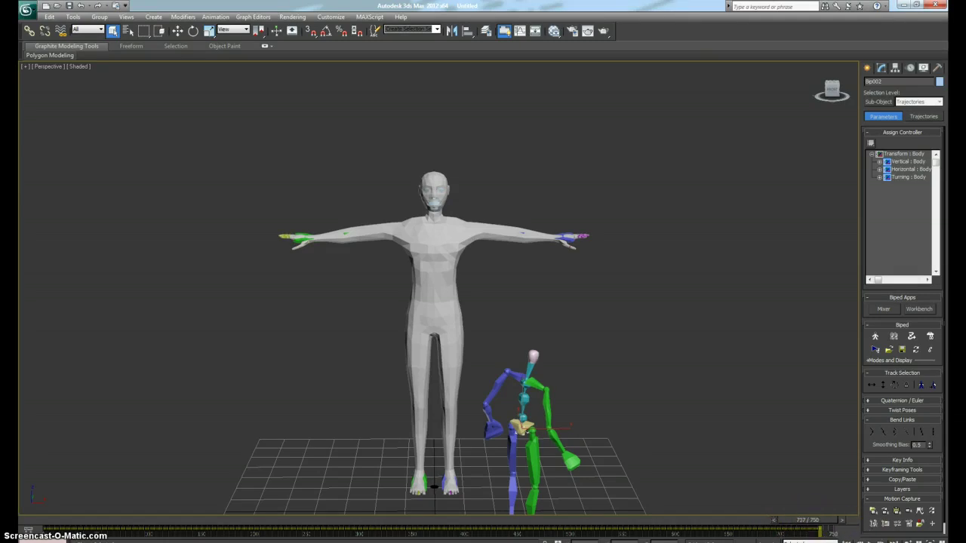
pyautogui.click(849, 540)
pyautogui.doubleClick(535, 289)
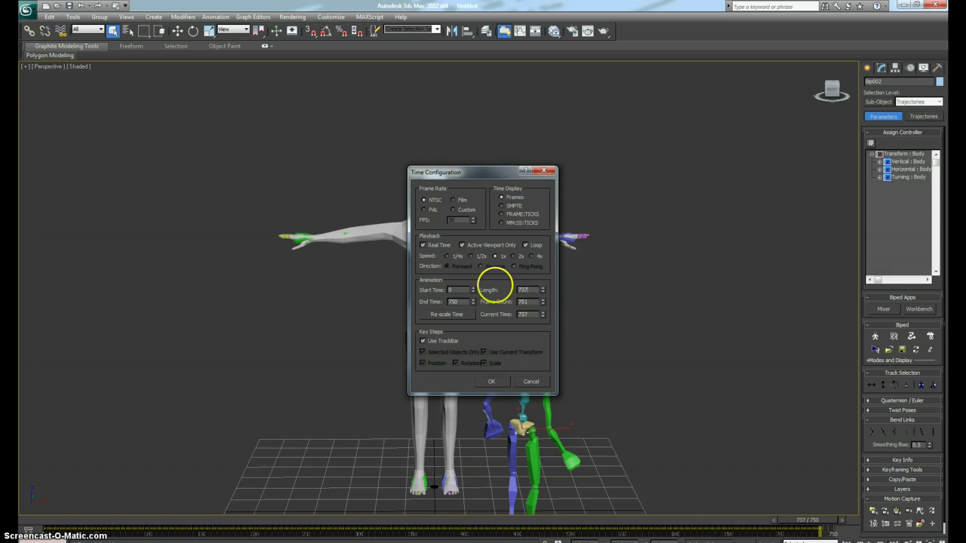
pyautogui.write('737')
pyautogui.press('Return')
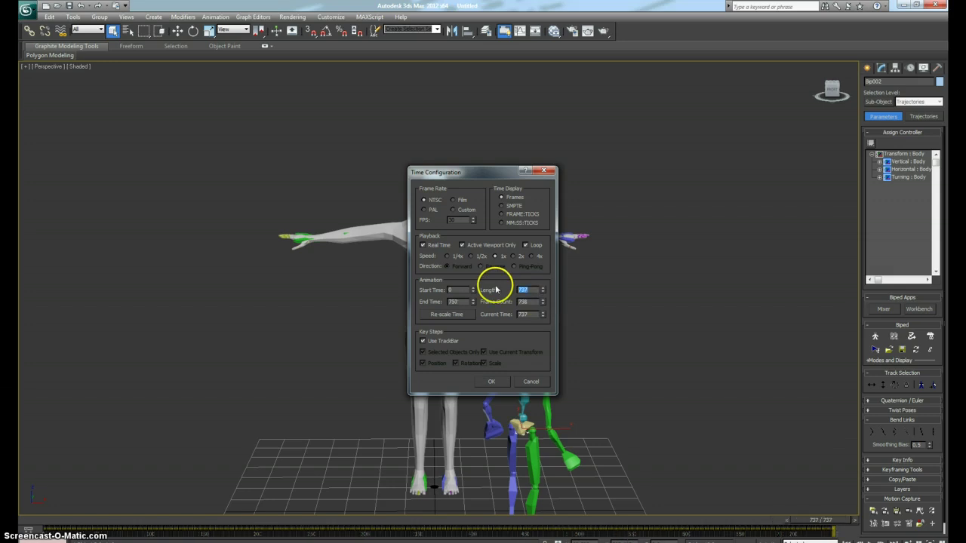
pyautogui.click(487, 382)
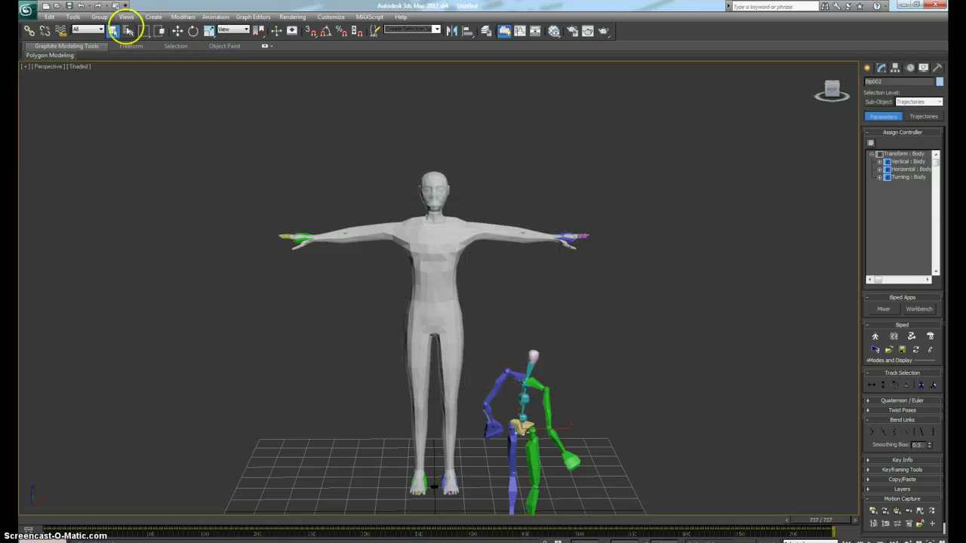
# - Select Bip001 by name and drag the time slider back to frame 0
pyautogui.click(129, 30)
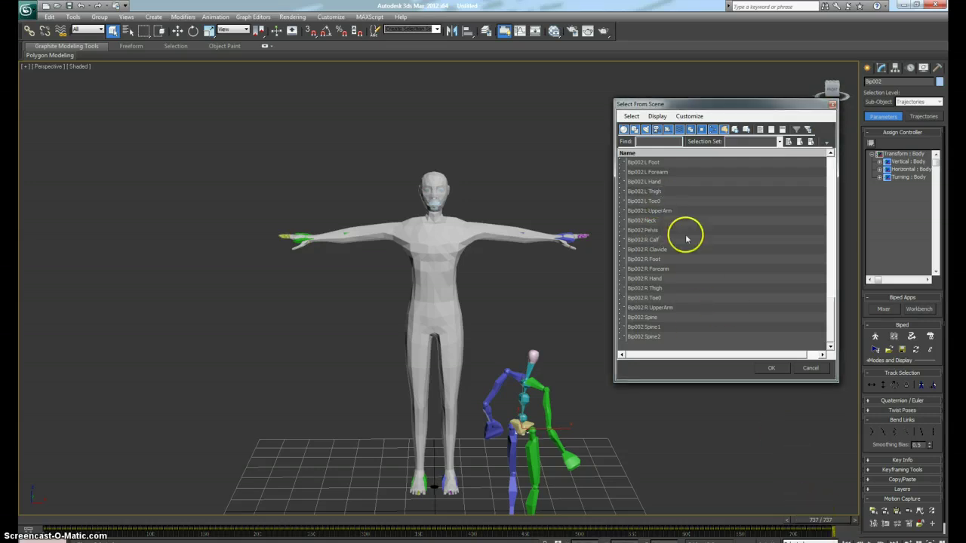
pyautogui.moveTo(832, 258); pyautogui.dragTo(840, 146)
pyautogui.click(644, 173)
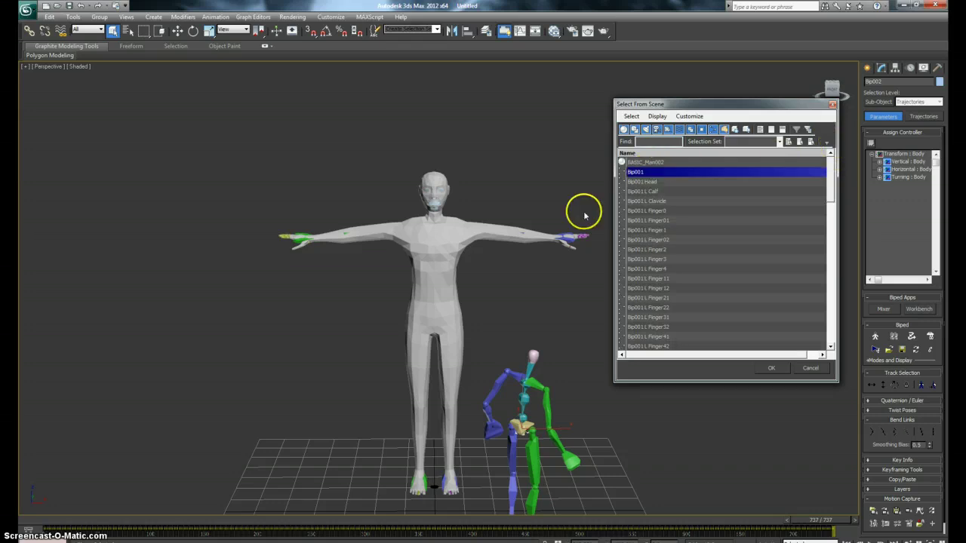
pyautogui.click(772, 368)
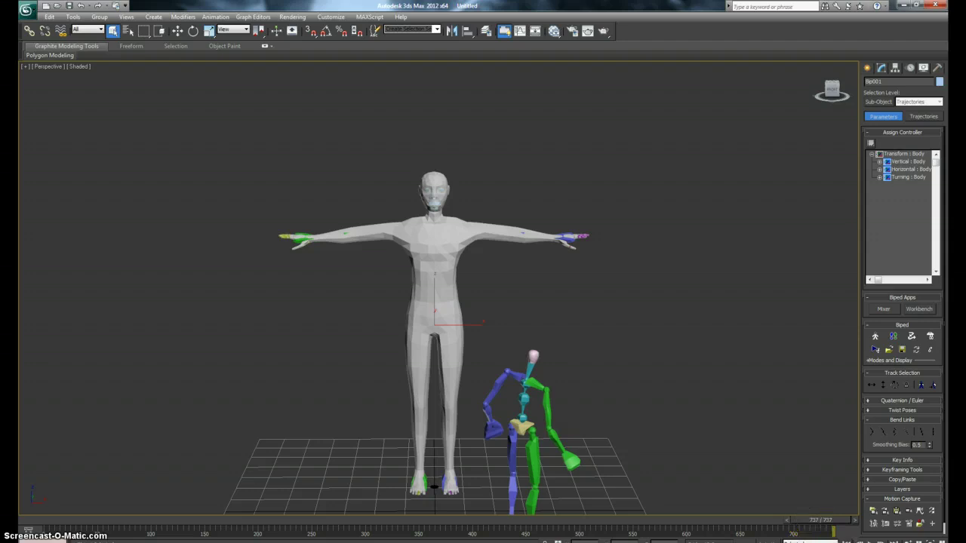
pyautogui.moveTo(830, 526); pyautogui.dragTo(57, 521)
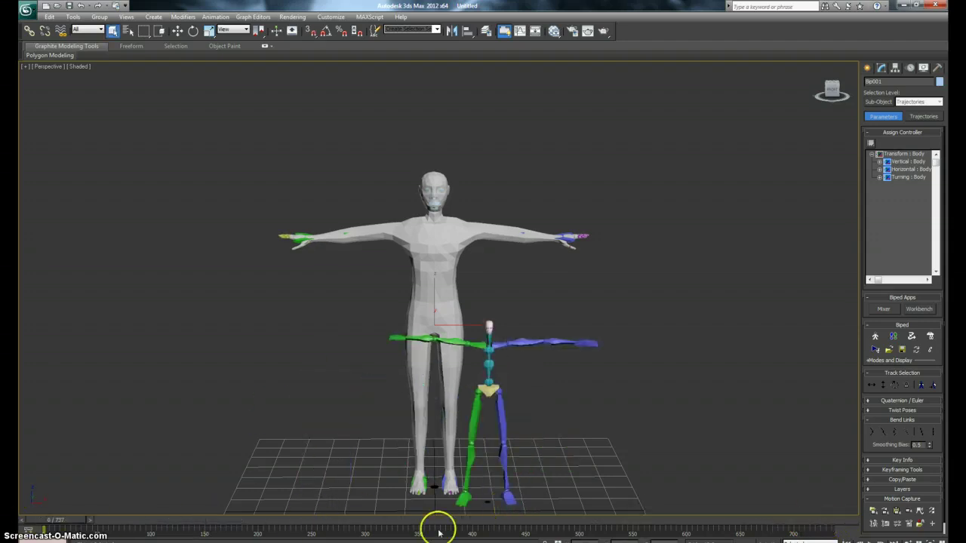
# - Load the accident-13-damage back-takiguchi motion file from the Testing folder onto Bip001, accepting the conversion settings
pyautogui.click(872, 513)
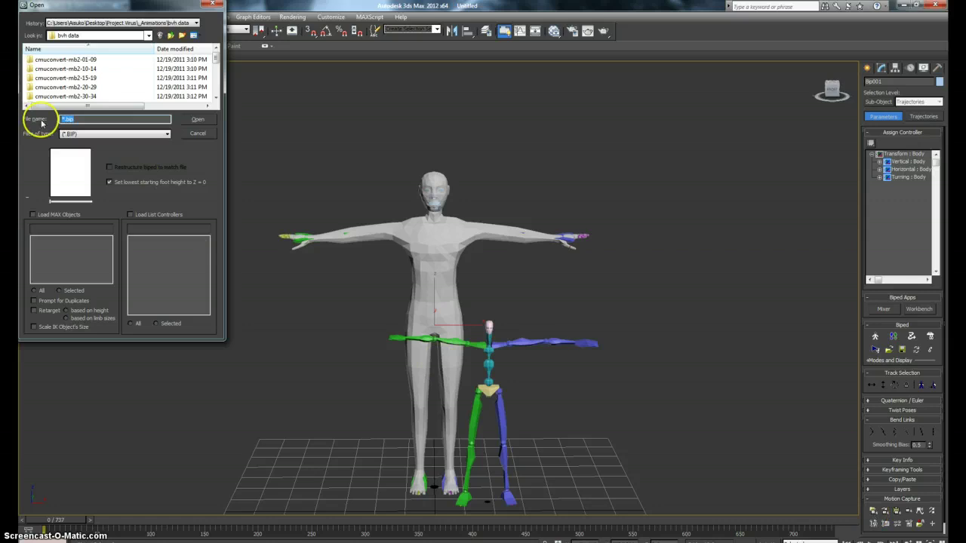
pyautogui.click(148, 35)
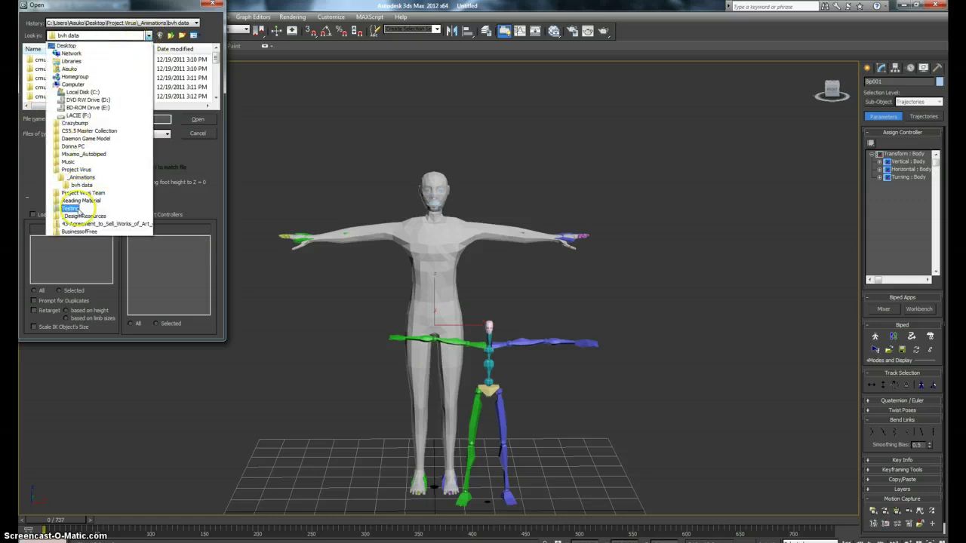
pyautogui.click(70, 208)
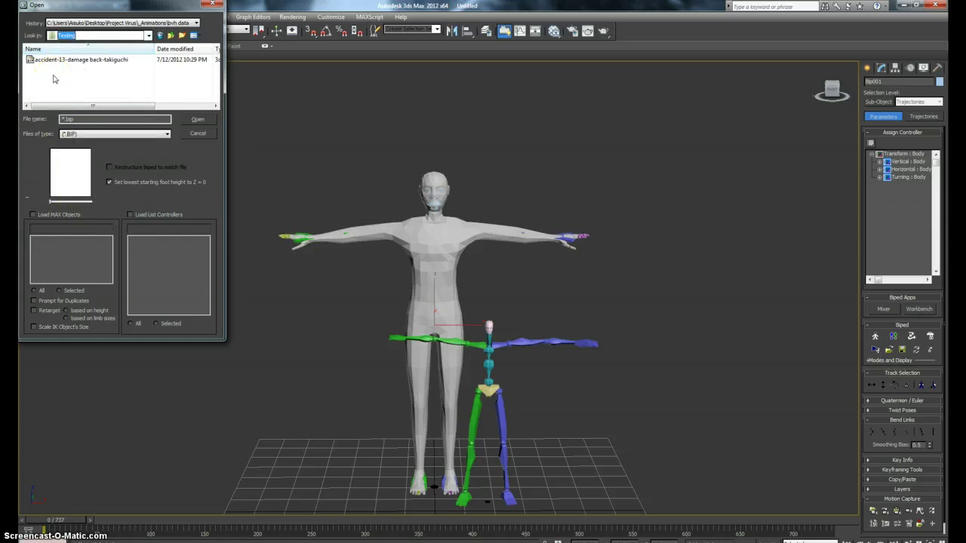
pyautogui.click(68, 60)
pyautogui.click(82, 92)
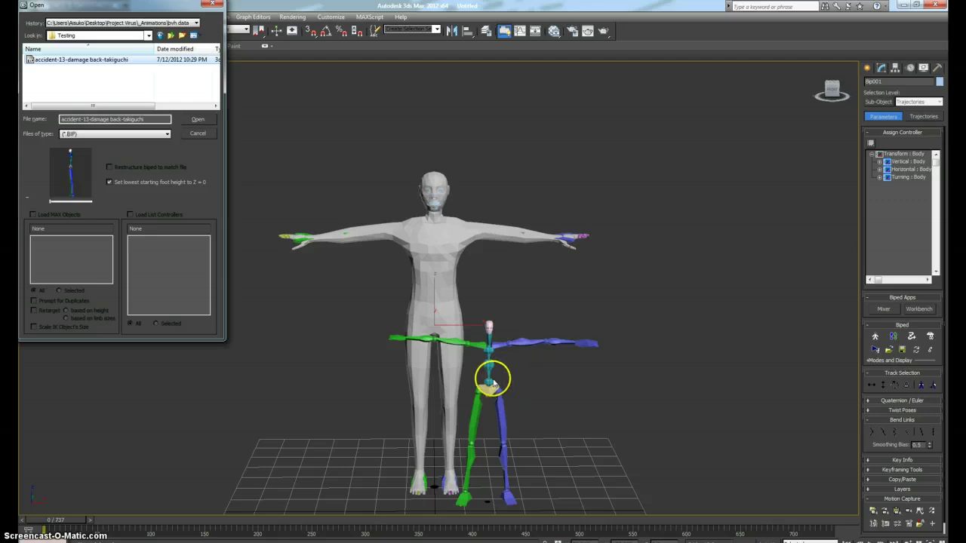
pyautogui.click(330, 291)
pyautogui.click(125, 7)
pyautogui.moveTo(122, 5); pyautogui.dragTo(148, 32)
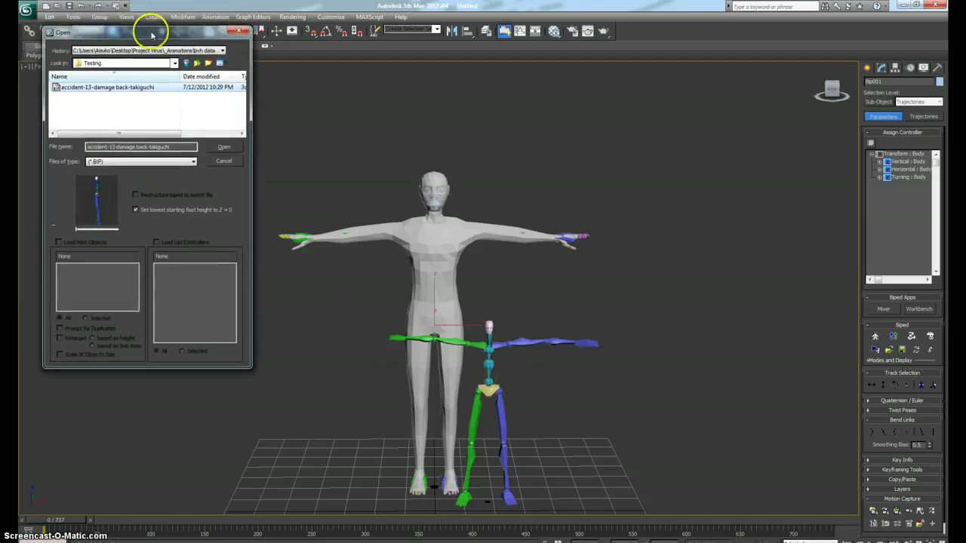
pyautogui.click(217, 151)
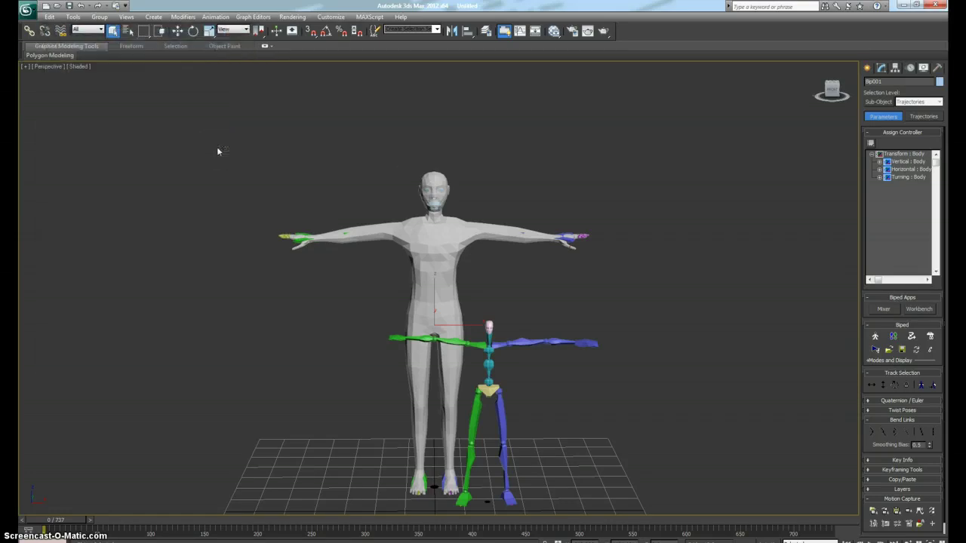
pyautogui.click(219, 143)
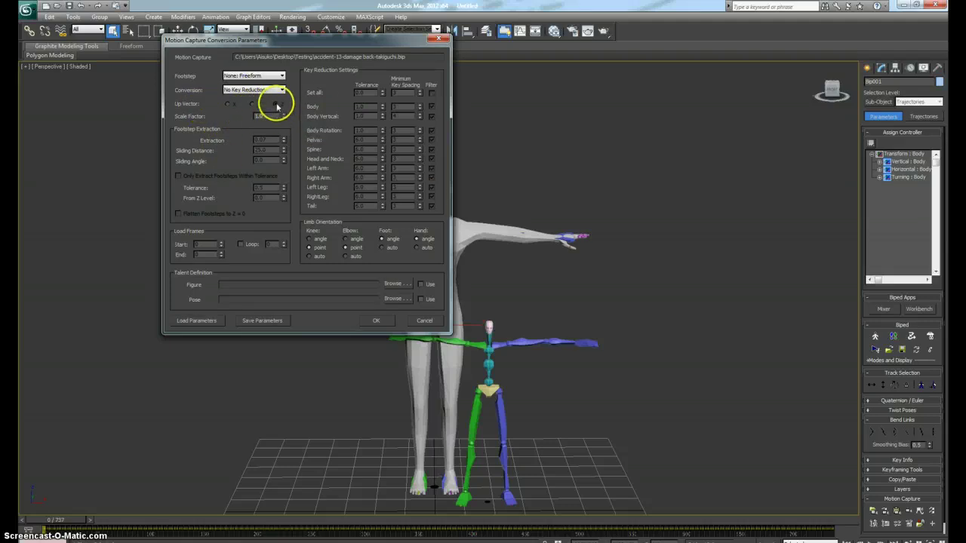
pyautogui.click(377, 321)
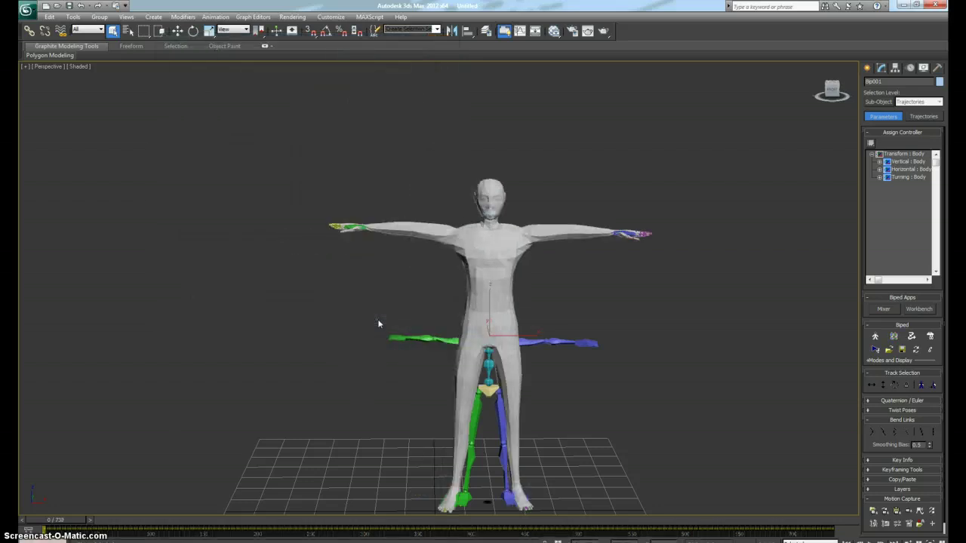
# - Reframe the Perspective view on the character and play back the accident-13 damage-back motion
pyautogui.moveTo(603, 458); pyautogui.dragTo(593, 373, button='middle')
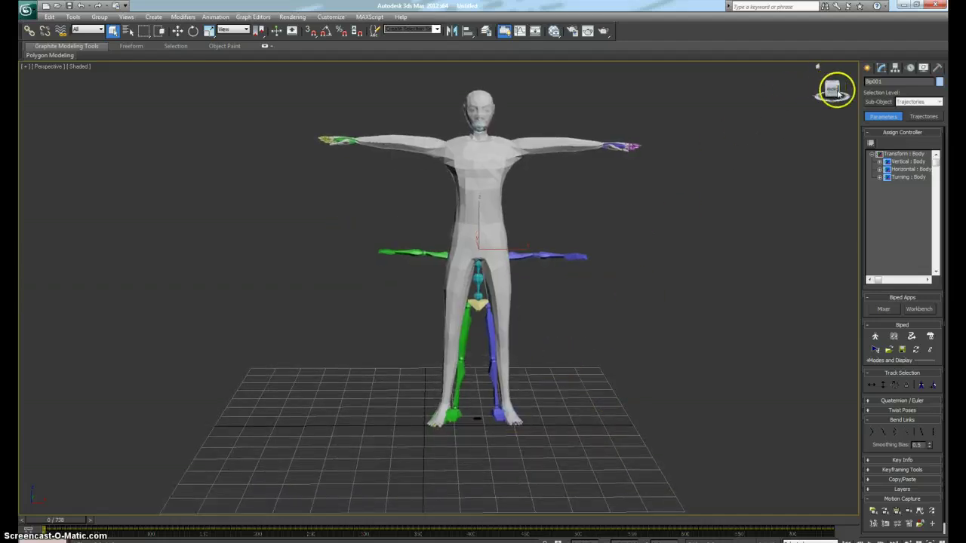
pyautogui.moveTo(830, 89); pyautogui.dragTo(815, 99)
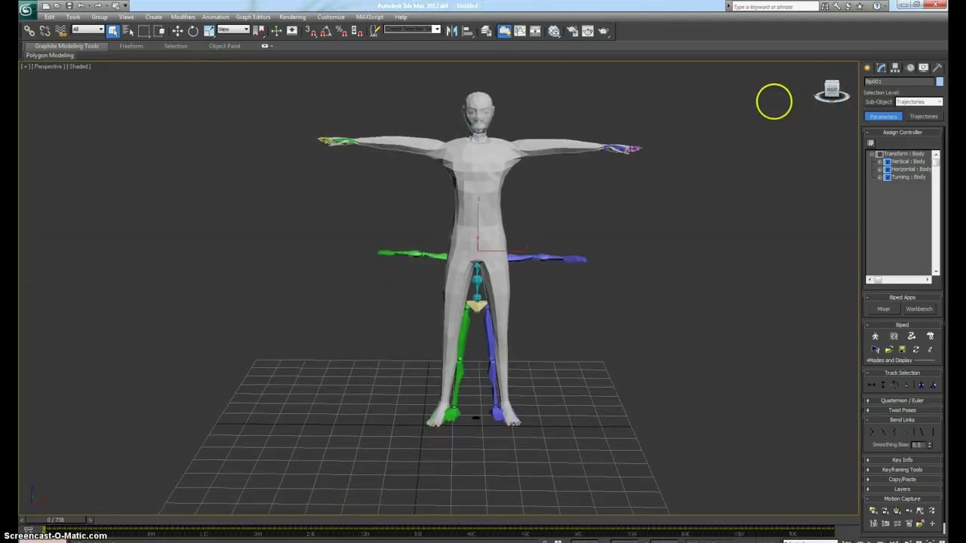
pyautogui.keyDown('alt'); pyautogui.moveTo(669, 92); pyautogui.dragTo(798, 89, button='middle'); pyautogui.keyUp('alt')
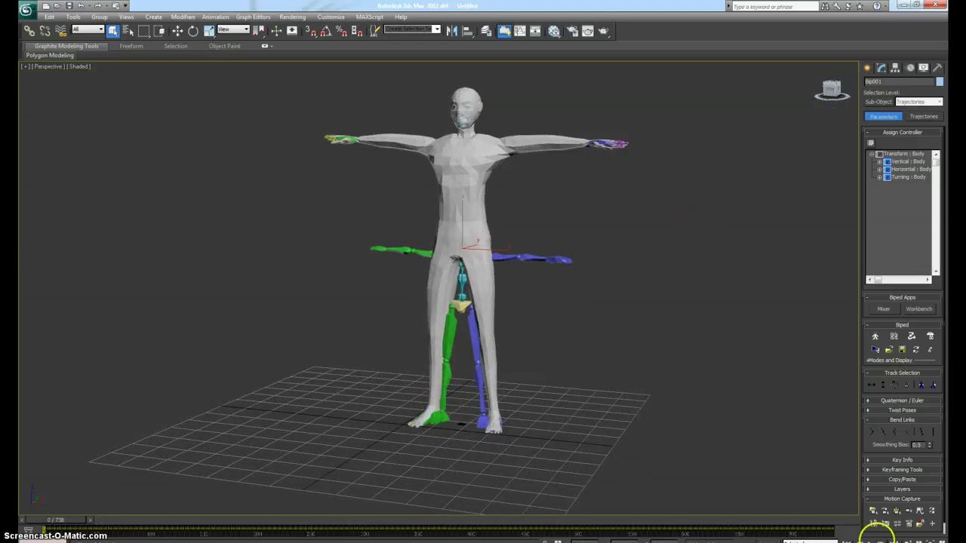
pyautogui.click(883, 538)
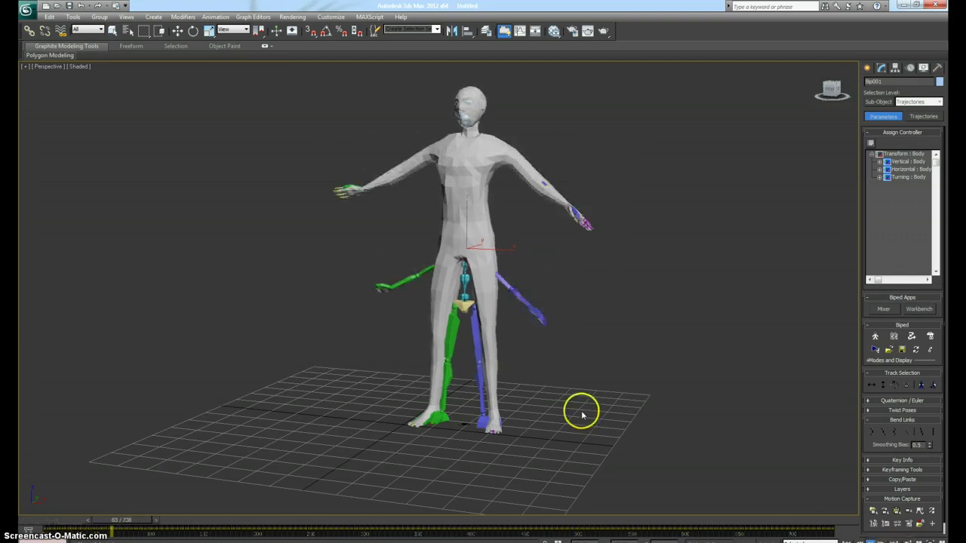